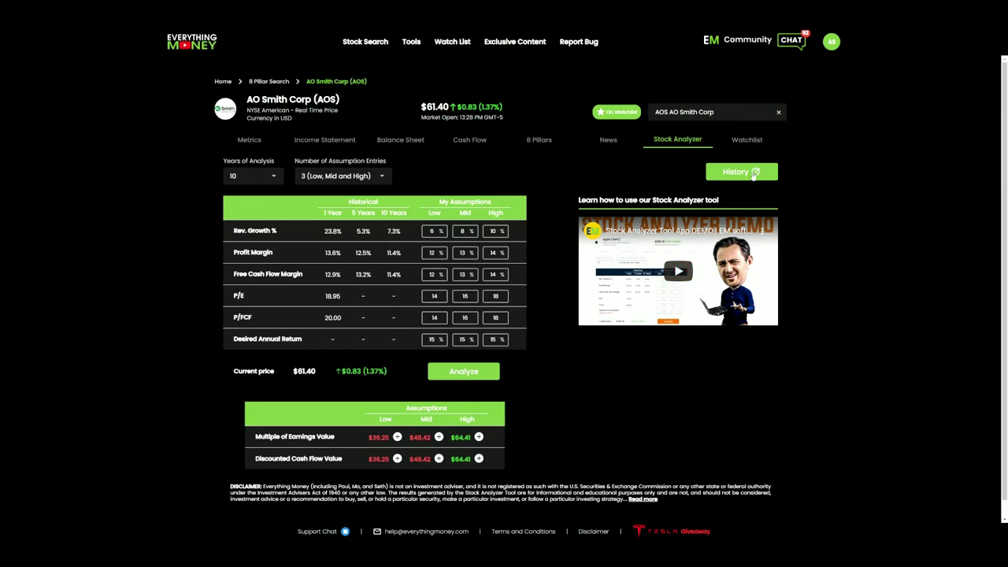
Open the Stock Analyzer history and load the AO Smith analysis from 08/08/2022 at 10:41 AM
{"action": "left_click", "coordinate": [750, 175]}
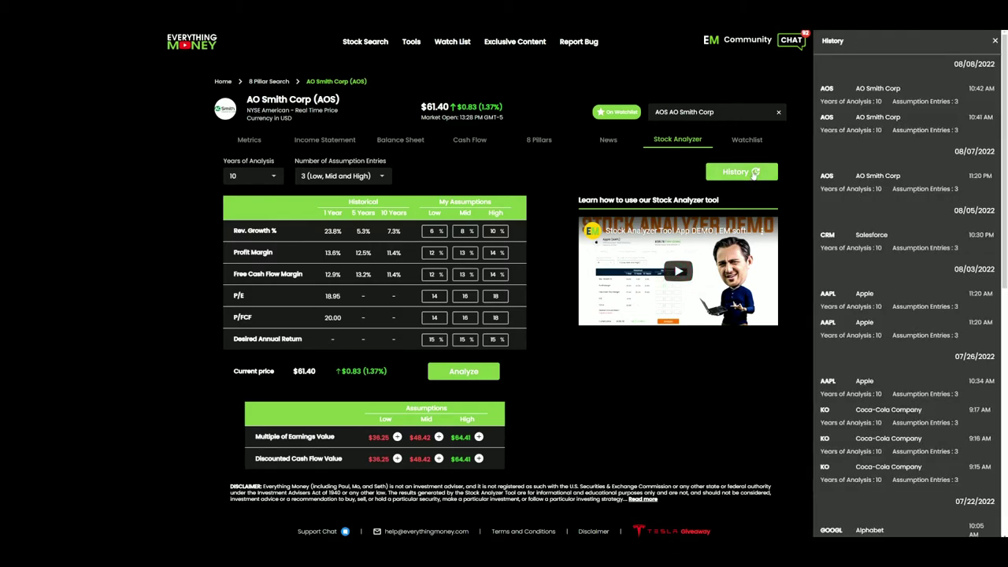
{"action": "left_click", "coordinate": [872, 133]}
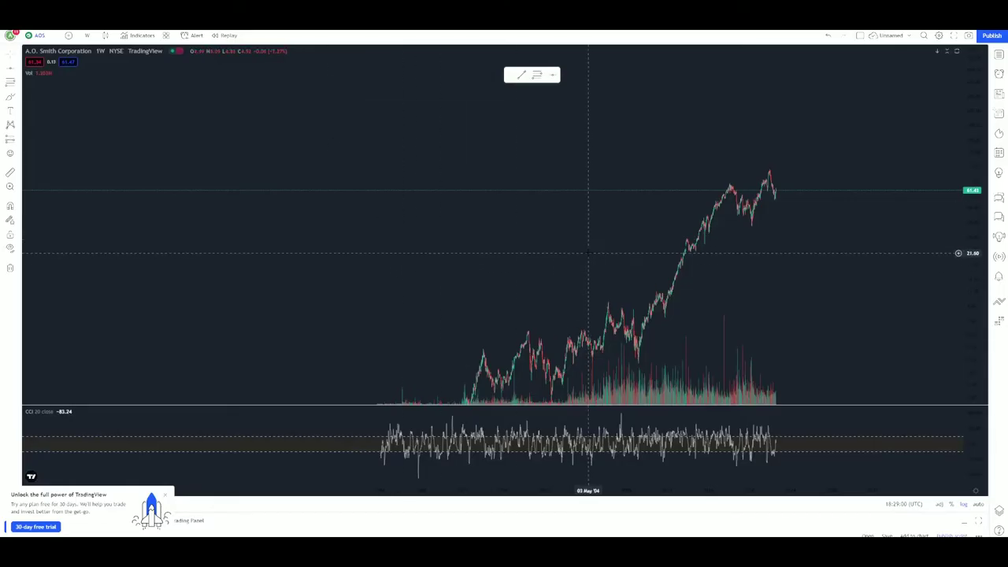
Draw a rising trend line under the weekly AOS price lows, from the November 1987 low at 0.56 to about 52 in February 2030
{"action": "scroll", "coordinate": [592, 191], "scroll_direction": "up", "scroll_amount": 3}
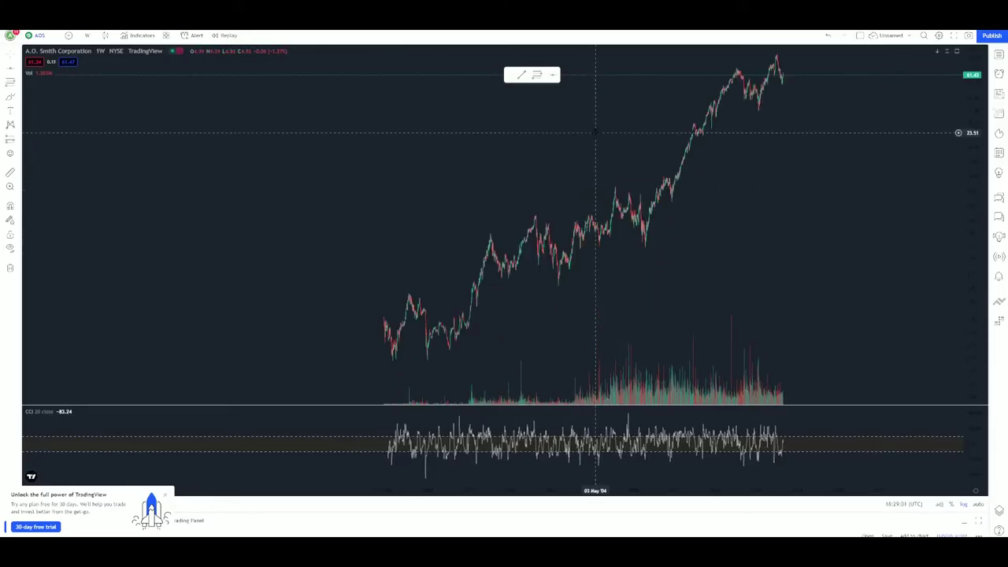
{"action": "left_click_drag", "start_coordinate": [969, 102], "coordinate": [969, 213]}
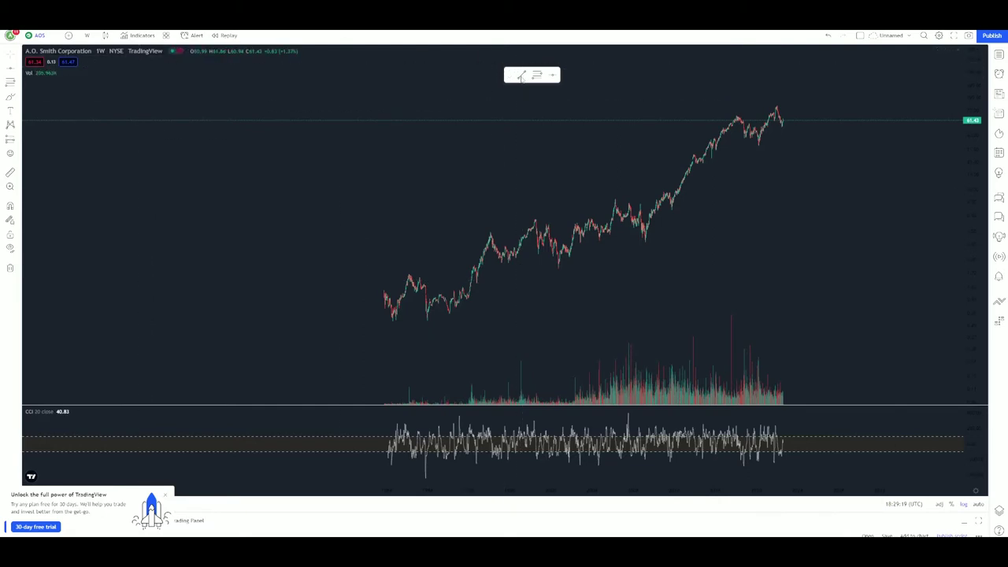
{"action": "left_click", "coordinate": [521, 75]}
{"action": "left_click", "coordinate": [426, 319]}
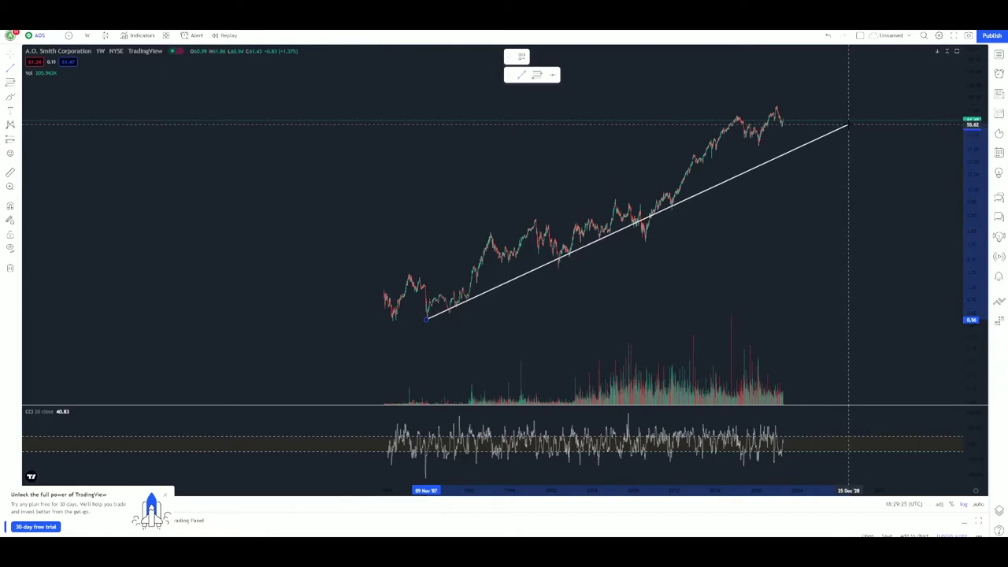
{"action": "left_click", "coordinate": [847, 124]}
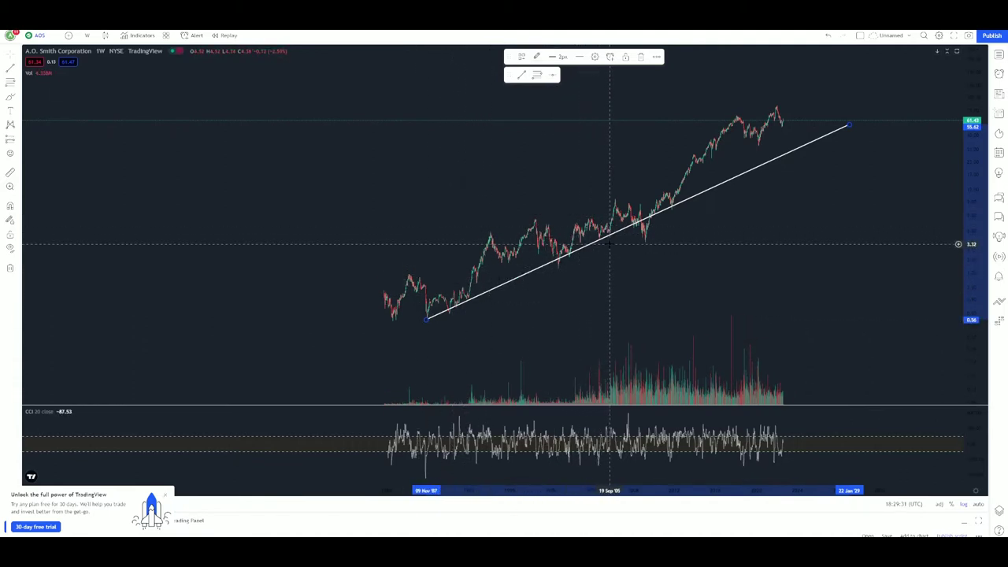
{"action": "left_click_drag", "start_coordinate": [848, 127], "coordinate": [860, 129]}
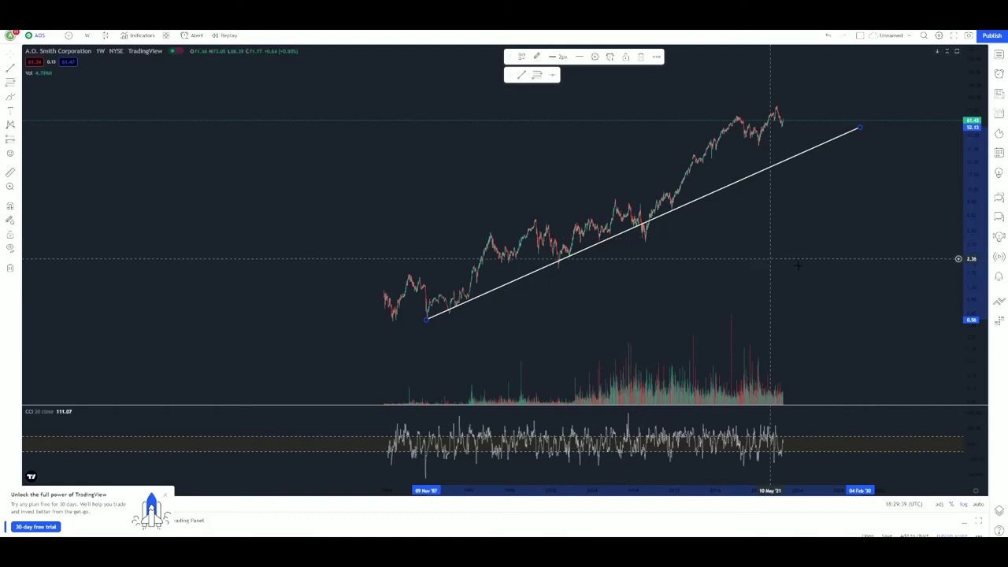
Examine how the AOS price touches and crosses the trend line from the late-1980s lows through the most recent weeks
{"action": "left_click_drag", "start_coordinate": [974, 296], "coordinate": [974, 370]}
{"action": "scroll", "coordinate": [654, 267], "scroll_direction": "up", "scroll_amount": 3}
{"action": "left_click_drag", "start_coordinate": [655, 268], "coordinate": [911, 212]}
{"action": "scroll", "coordinate": [748, 210], "scroll_direction": "down", "scroll_amount": 10}
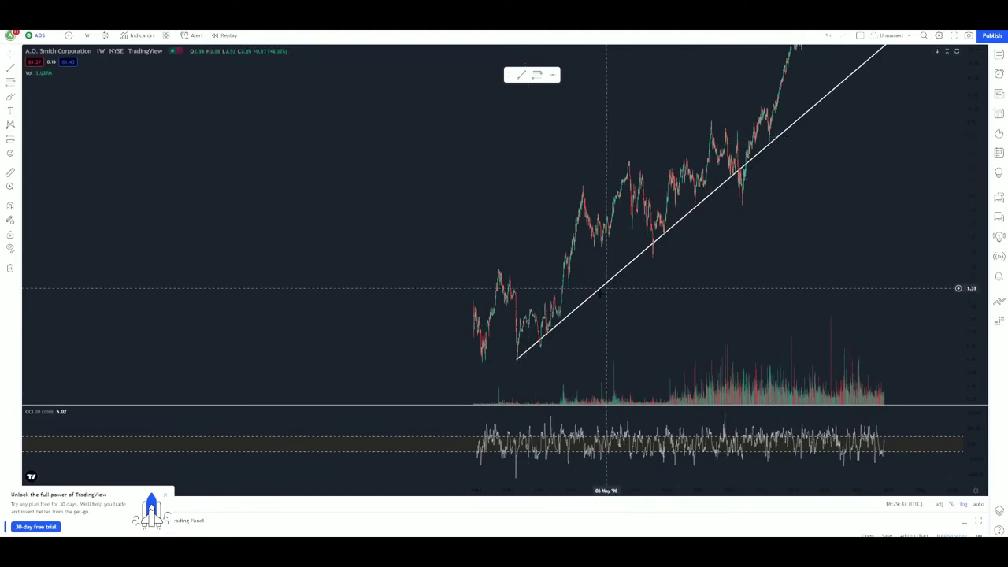
{"action": "scroll", "coordinate": [677, 259], "scroll_direction": "left", "scroll_amount": 10}
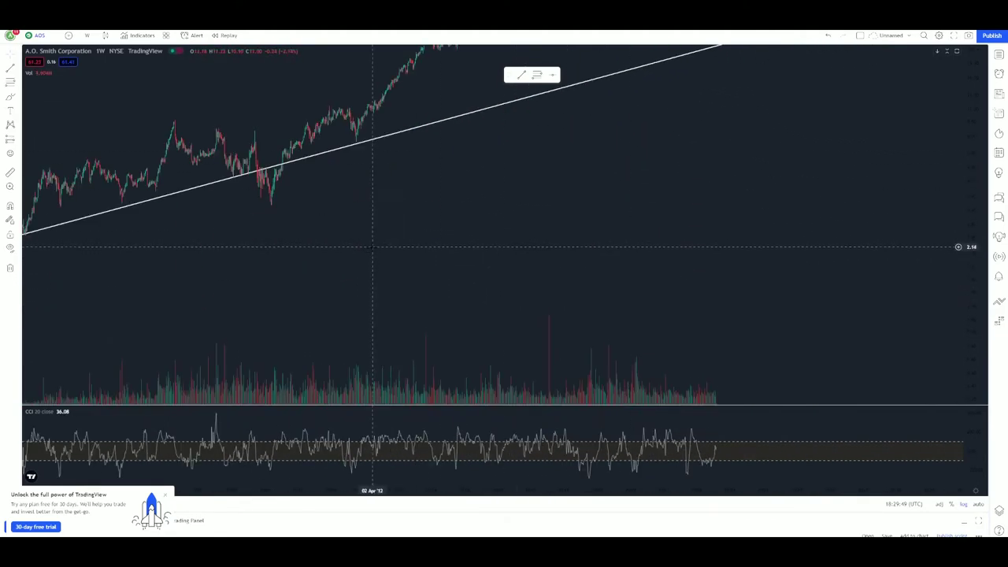
{"action": "scroll", "coordinate": [544, 268], "scroll_direction": "up", "scroll_amount": 5}
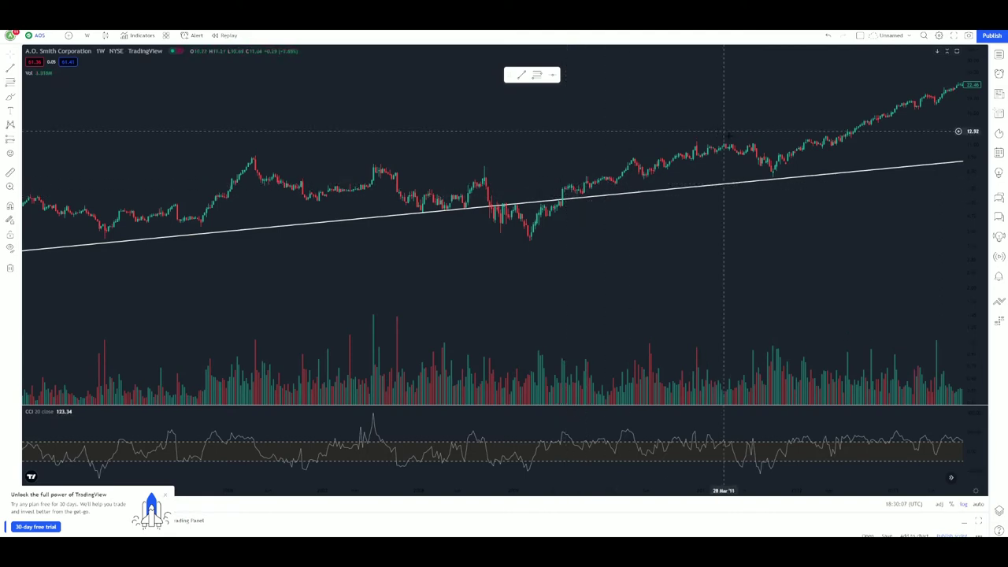
{"action": "scroll", "coordinate": [858, 236], "scroll_direction": "down", "scroll_amount": 3}
{"action": "scroll", "coordinate": [472, 266], "scroll_direction": "down", "scroll_amount": 4}
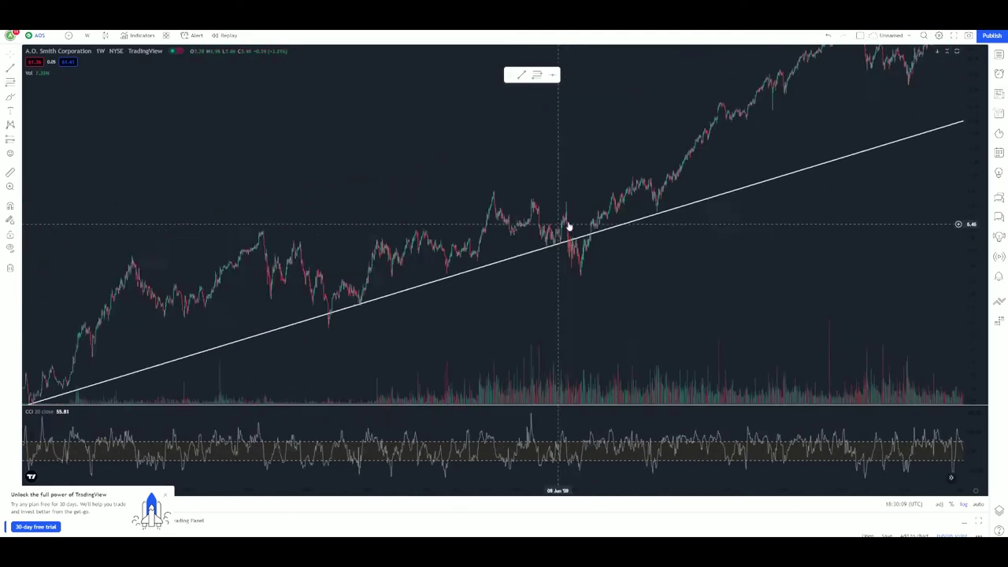
{"action": "scroll", "coordinate": [945, 214], "scroll_direction": "down", "scroll_amount": 3}
{"action": "left_click_drag", "start_coordinate": [945, 215], "coordinate": [661, 281]}
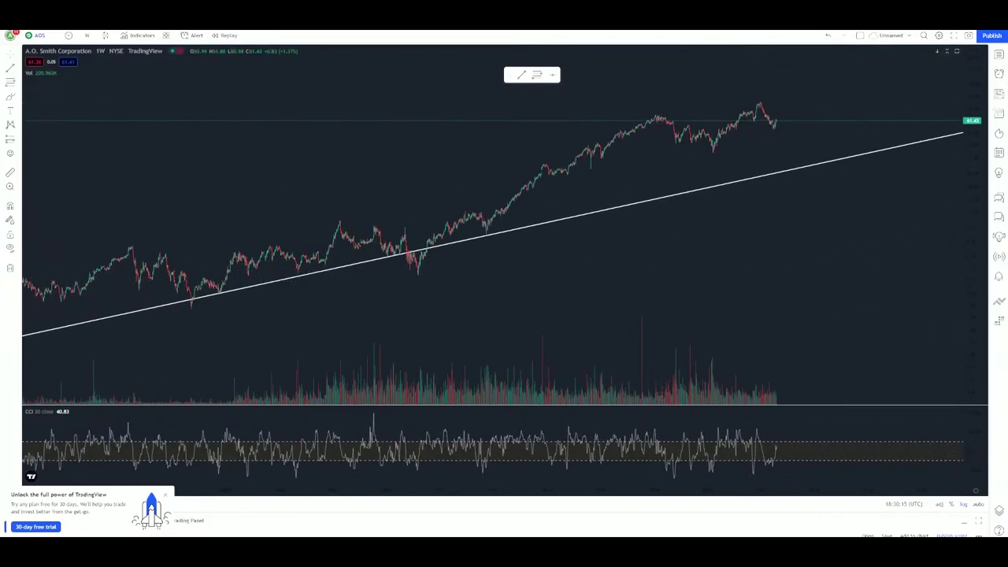
{"action": "scroll", "coordinate": [653, 169], "scroll_direction": "up", "scroll_amount": 4}
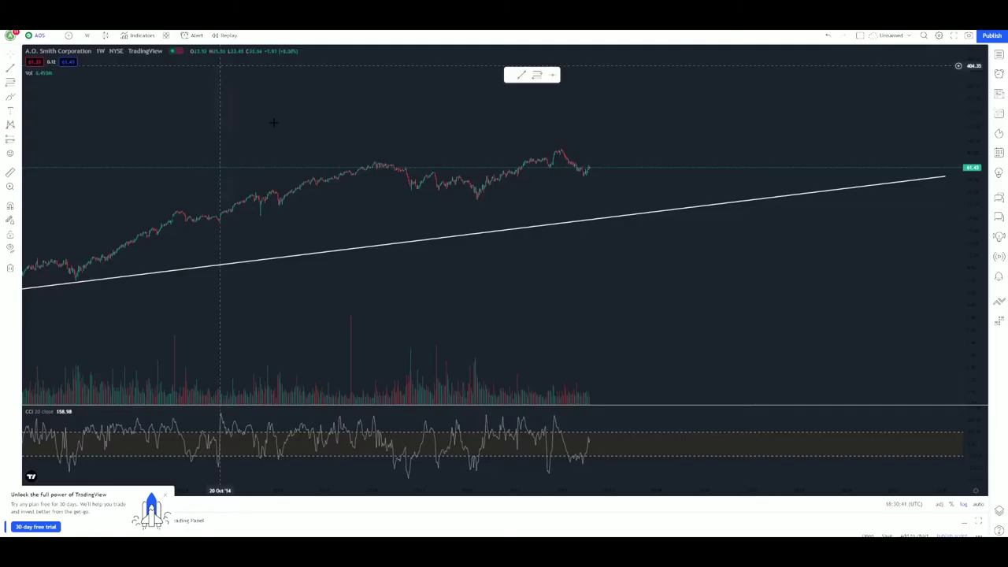
{"action": "left_click_drag", "start_coordinate": [218, 236], "coordinate": [471, 231]}
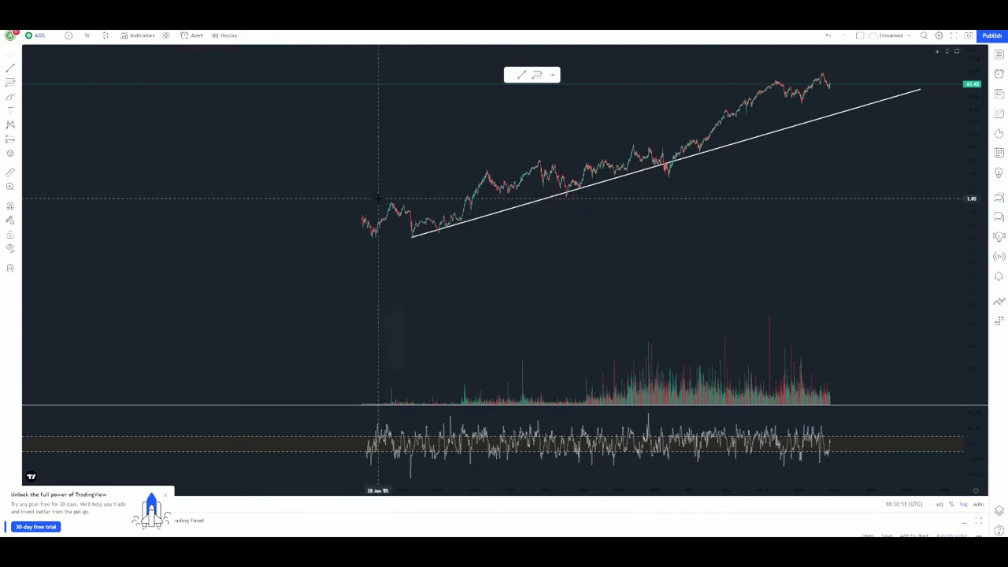
Measure the price decline from the 1980s peak down to the November 1987 low, and clear the measurement
{"action": "left_click", "coordinate": [377, 203], "text": "shift"}
{"action": "left_click", "coordinate": [462, 237]}
{"action": "left_click", "coordinate": [479, 268]}
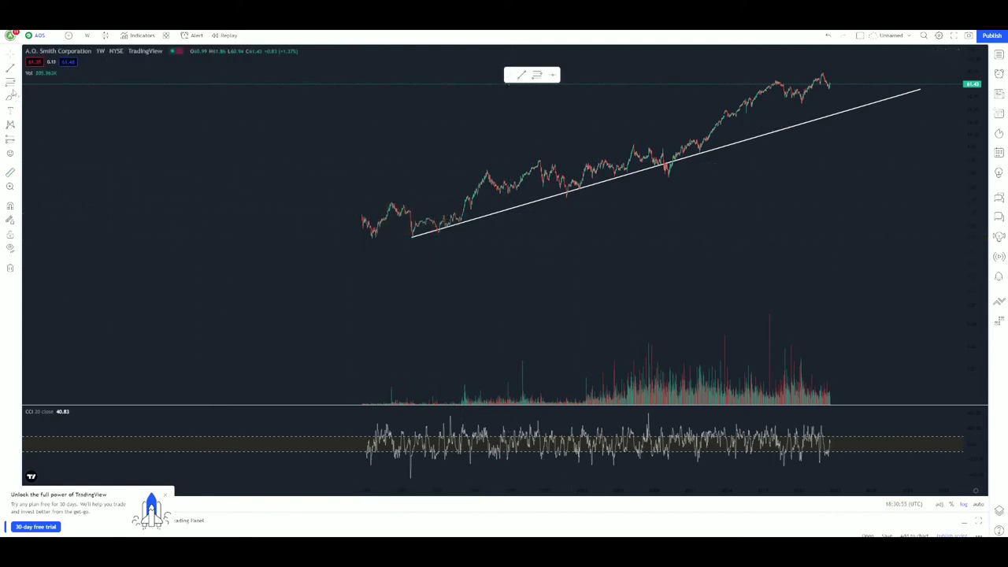
Draw a Fibonacci retracement from the 1980s peak at 1.62 down to the 1987 low at 0.56, extending to about November 2000
{"action": "mouse_move", "coordinate": [355, 203]}
{"action": "left_mouse_down"}
{"action": "mouse_move", "coordinate": [443, 231]}
{"action": "mouse_move", "coordinate": [570, 241]}
{"action": "left_mouse_up"}
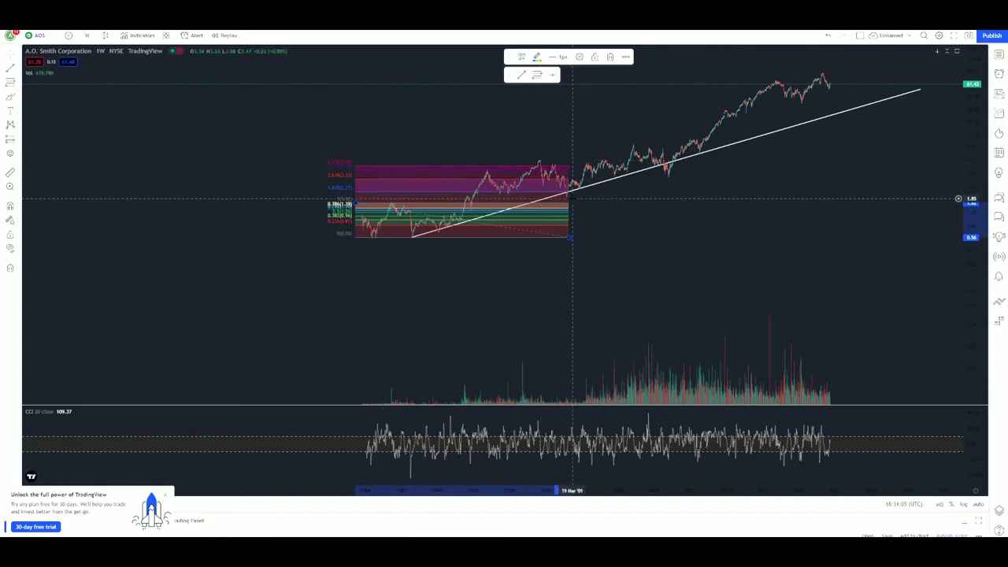
{"action": "scroll", "coordinate": [847, 273], "scroll_direction": "up", "scroll_amount": 2}
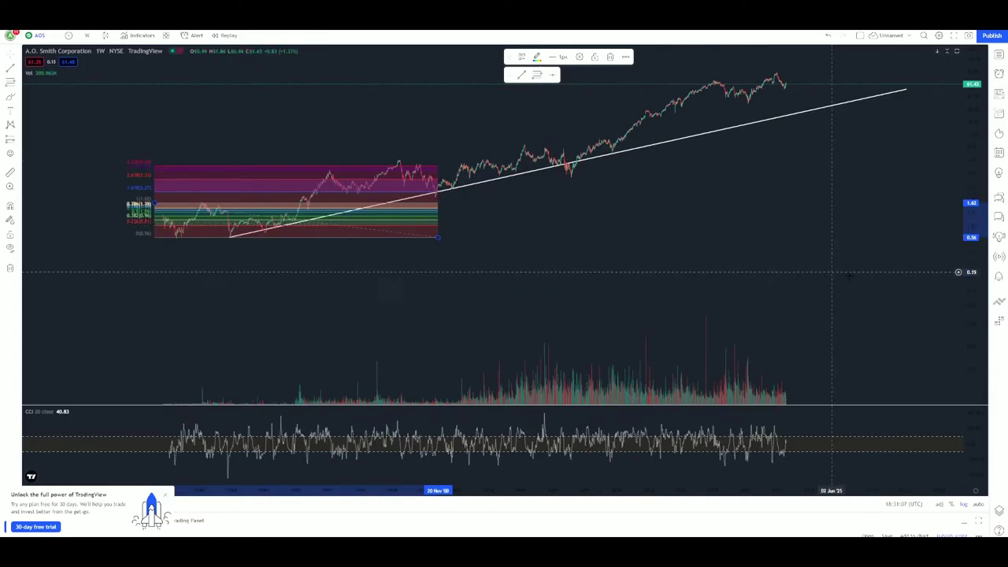
{"action": "scroll", "coordinate": [529, 230], "scroll_direction": "up", "scroll_amount": 3}
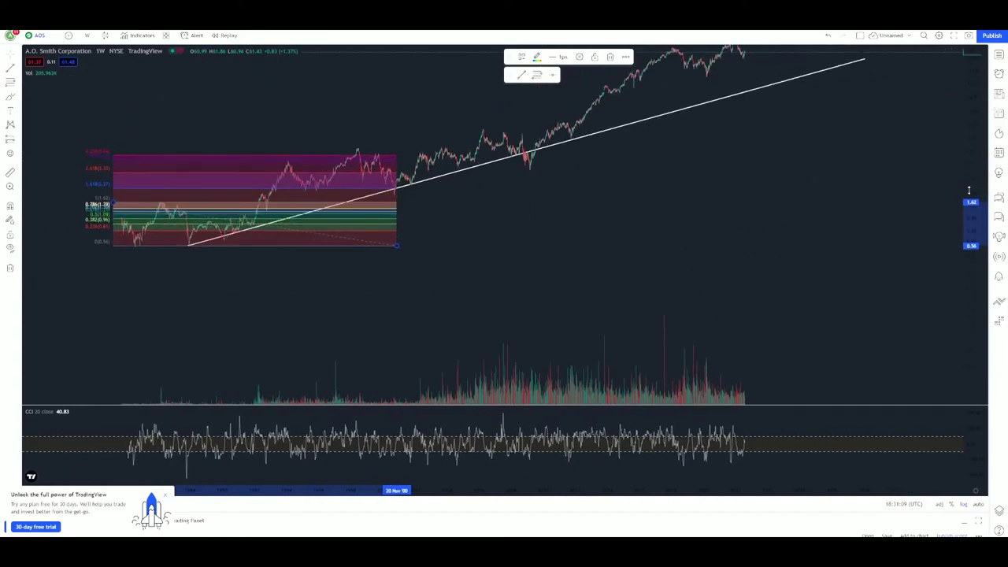
{"action": "left_click_drag", "start_coordinate": [529, 230], "coordinate": [641, 308]}
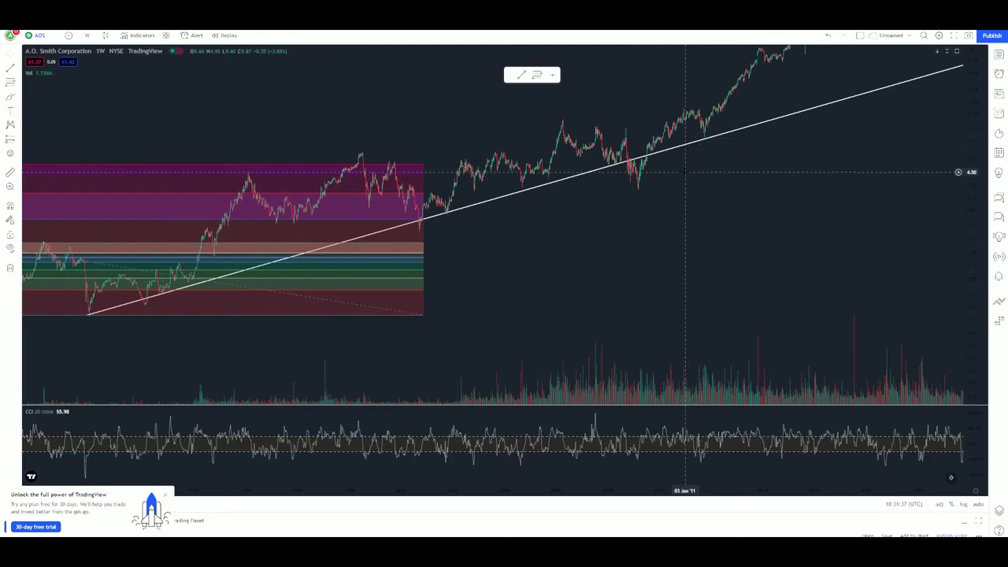
Replace the 1980s Fibonacci retracement with one from 6.06 in January 1998 down to 1.94 in about February 2007
{"action": "left_click", "coordinate": [371, 223]}
{"action": "key", "text": "Delete"}
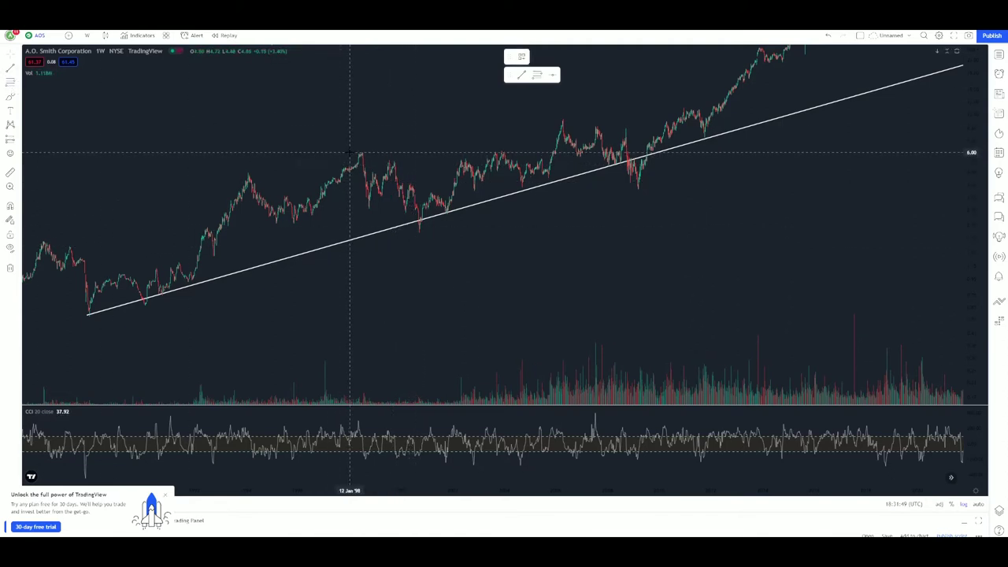
{"action": "left_click_drag", "start_coordinate": [350, 151], "coordinate": [583, 228]}
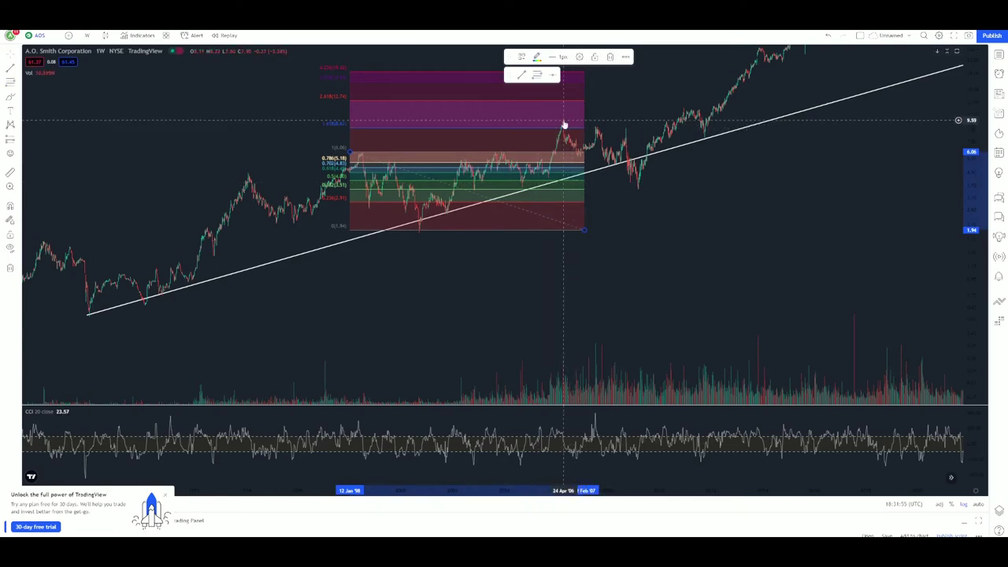
{"action": "left_click_drag", "start_coordinate": [699, 223], "coordinate": [542, 259]}
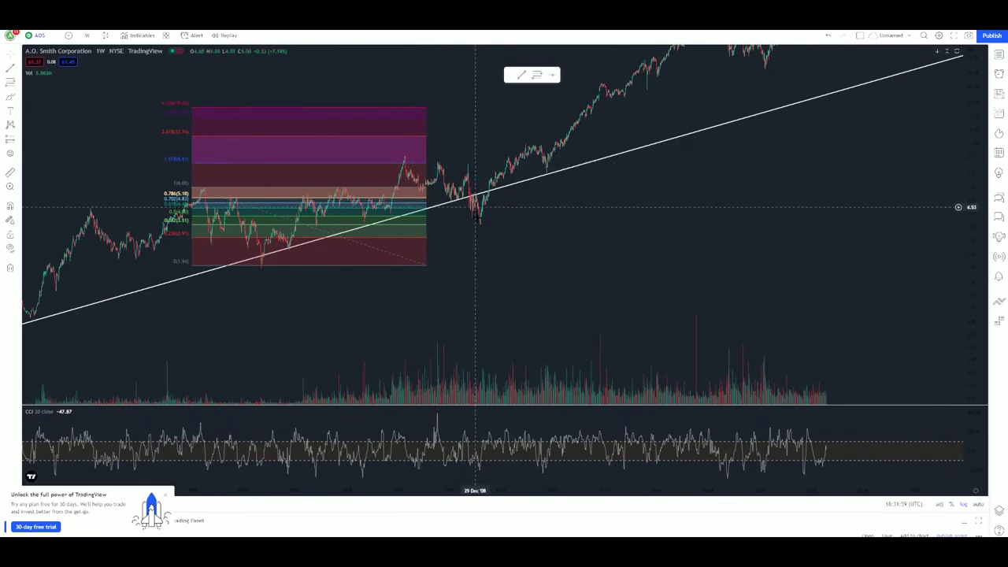
{"action": "mouse_move", "coordinate": [481, 230]}
{"action": "left_mouse_down"}
{"action": "mouse_move", "coordinate": [431, 212]}
{"action": "mouse_move", "coordinate": [307, 199]}
{"action": "left_mouse_up"}
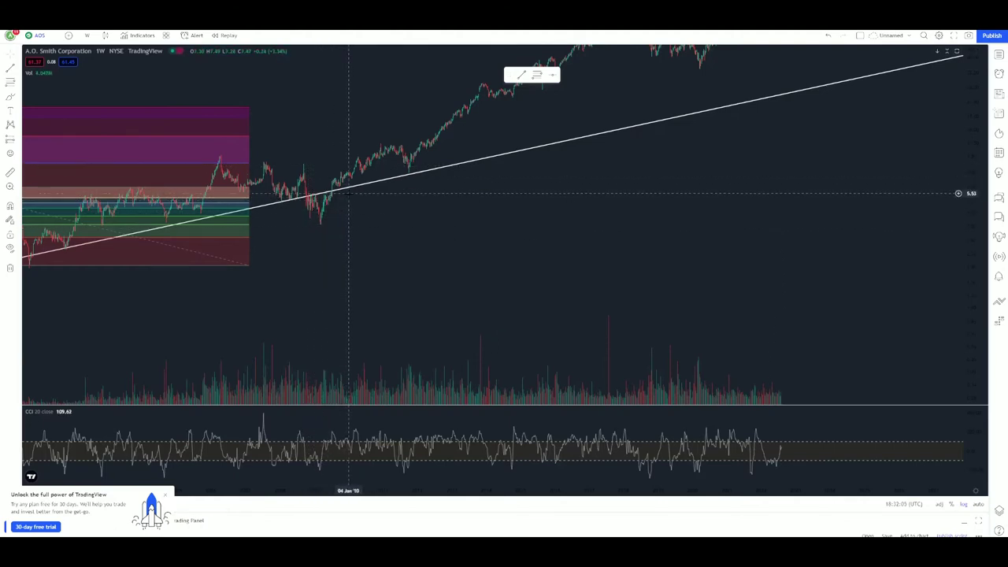
{"action": "scroll", "coordinate": [369, 170], "scroll_direction": "down", "scroll_amount": 2}
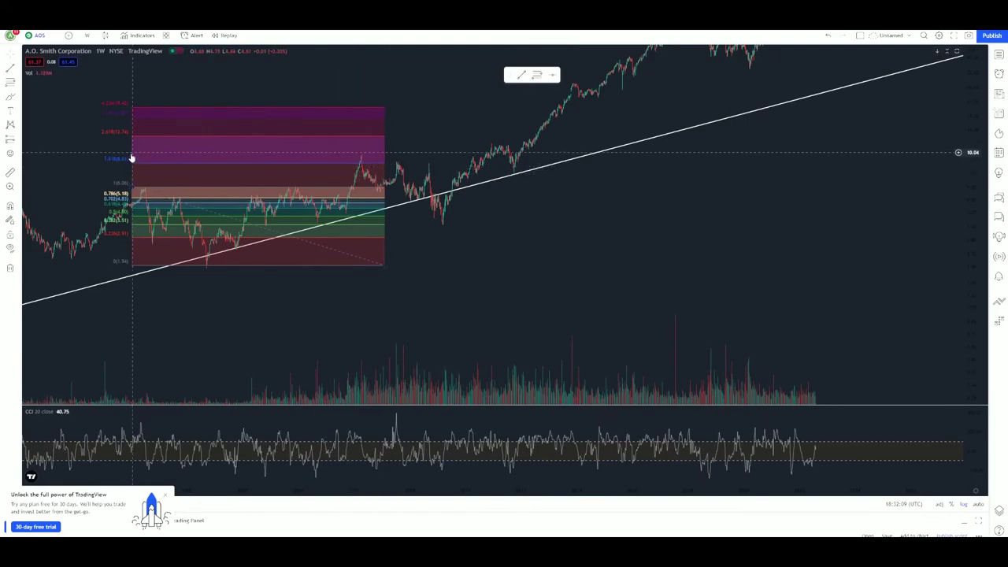
Extend the Fibonacci retracement's end to about June 2014 at 1.88 to compare its upper levels, and delete the retracement
{"action": "left_click", "coordinate": [216, 167]}
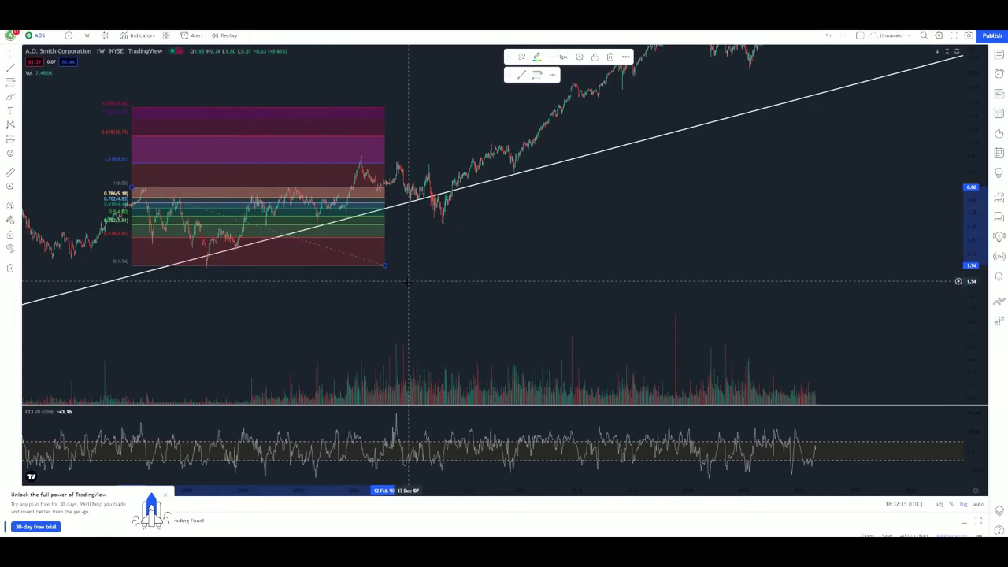
{"action": "left_click_drag", "start_coordinate": [383, 267], "coordinate": [588, 270]}
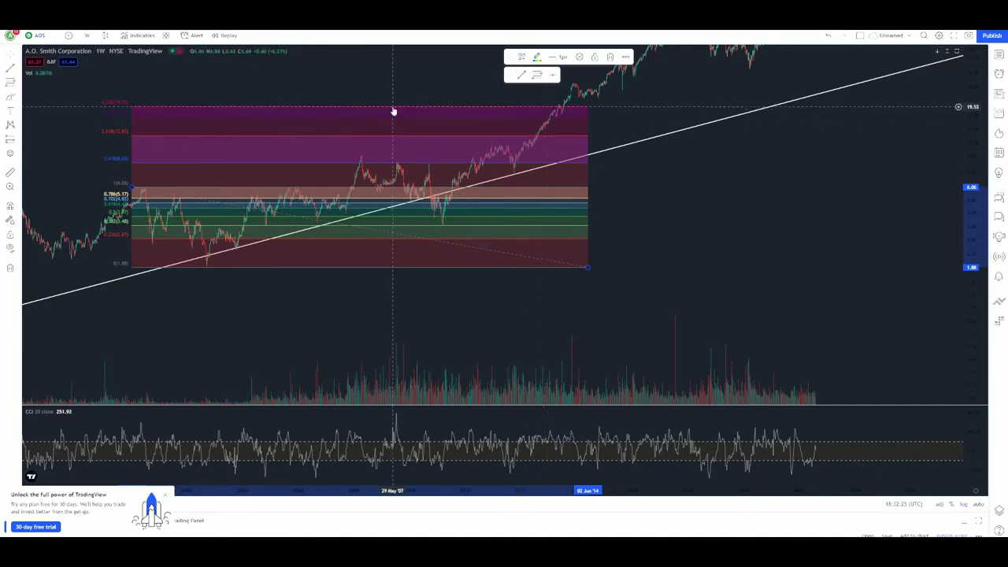
{"action": "key", "text": "Delete"}
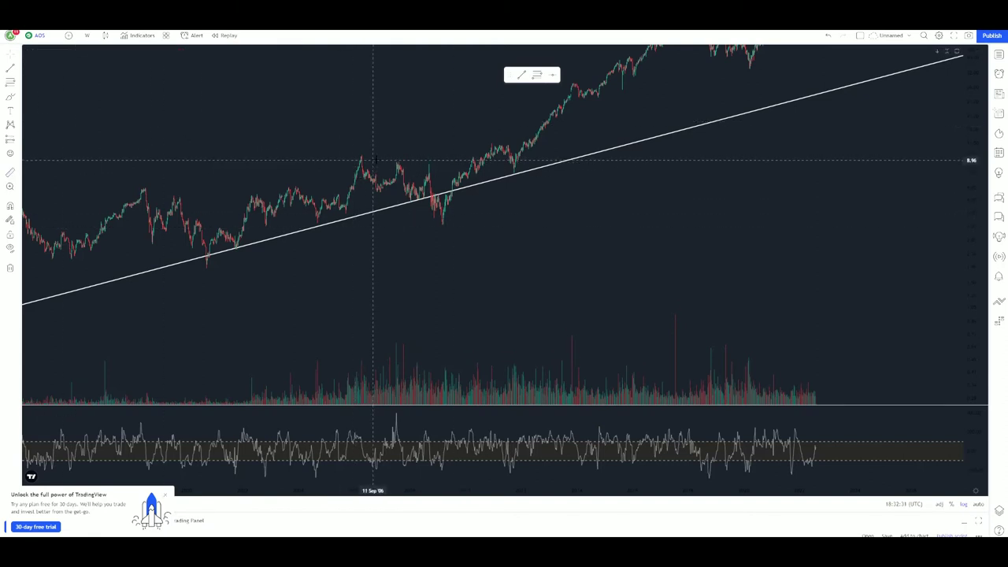
Measure the price declines from the 2006 peak to the 2009 low and from the 1998 peak to its following low
{"action": "left_click", "coordinate": [384, 155], "text": "shift"}
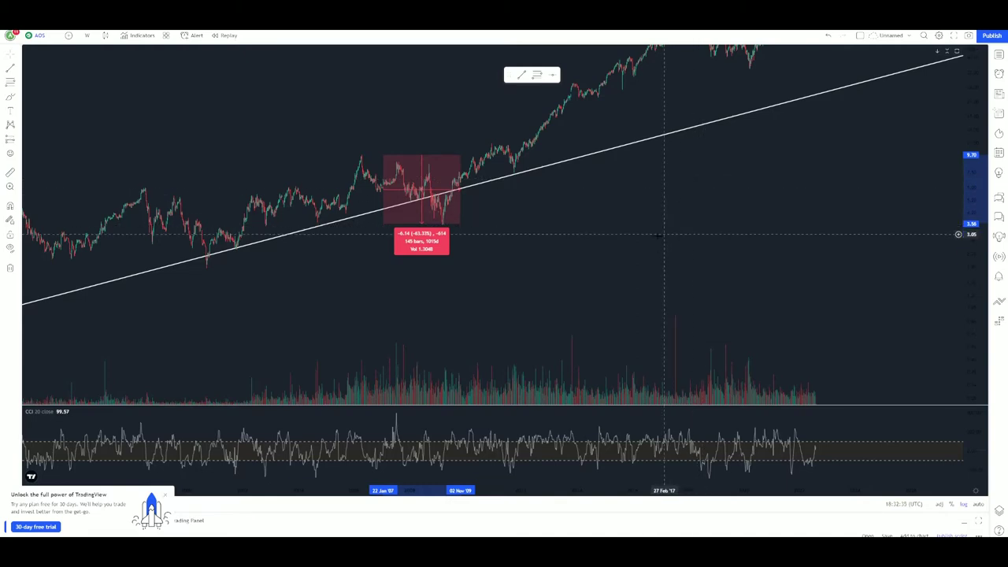
{"action": "left_click", "coordinate": [630, 228]}
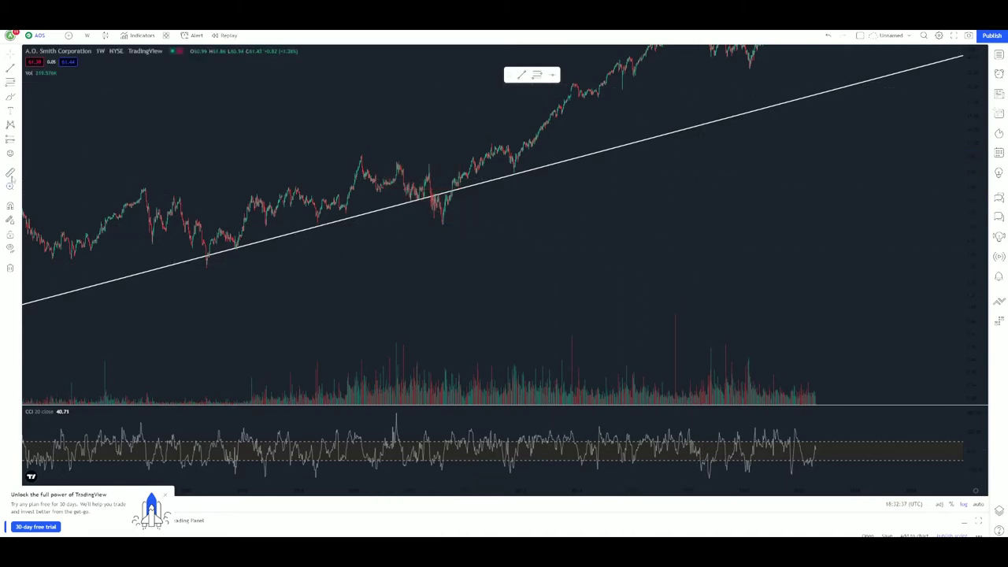
{"action": "left_click", "coordinate": [141, 188], "text": "shift"}
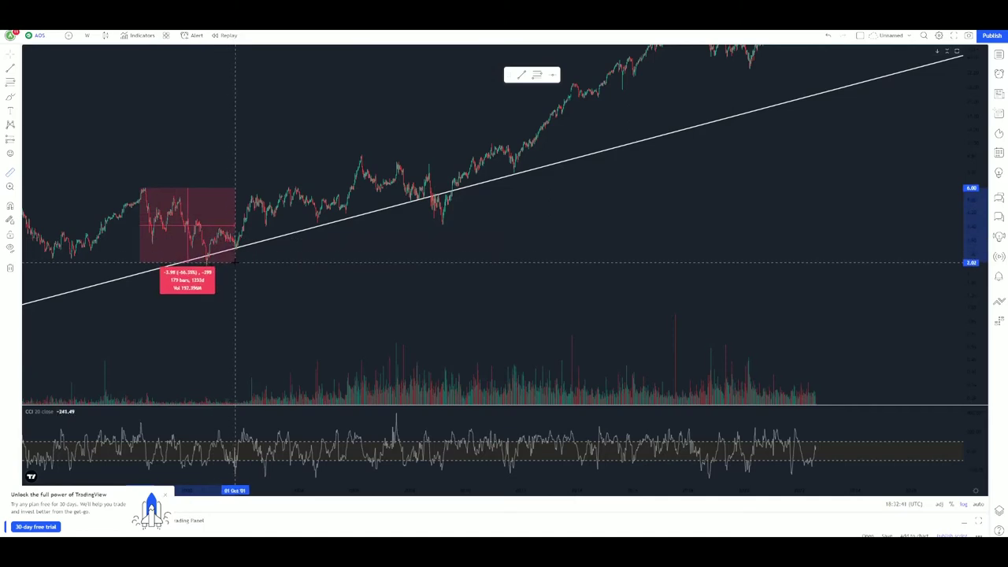
{"action": "scroll", "coordinate": [543, 189], "scroll_direction": "down", "scroll_amount": 2}
{"action": "left_click", "coordinate": [547, 249]}
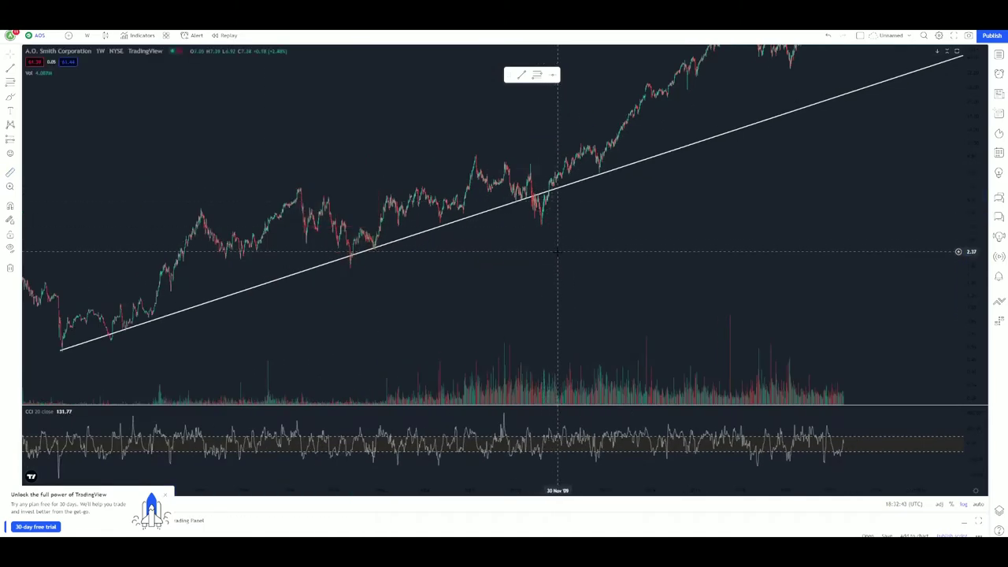
Draw a Fibonacci retracement from 9.65 in June 2005 down to 3.48 in May 2016, spanning the 2006 peak and 2009 low
{"action": "scroll", "coordinate": [551, 268], "scroll_direction": "up", "scroll_amount": 1}
{"action": "left_click_drag", "start_coordinate": [558, 286], "coordinate": [486, 292]}
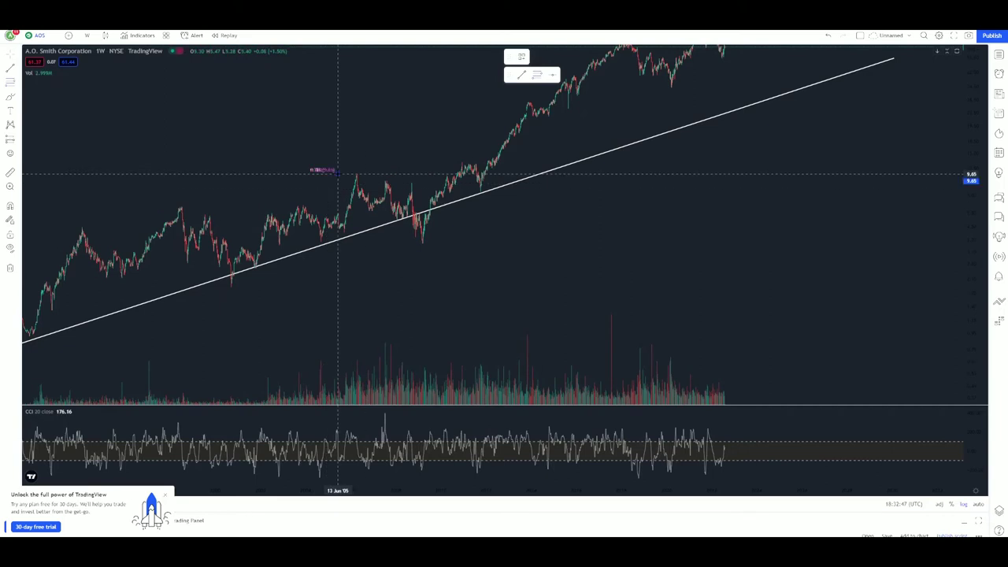
{"action": "left_click", "coordinate": [584, 244]}
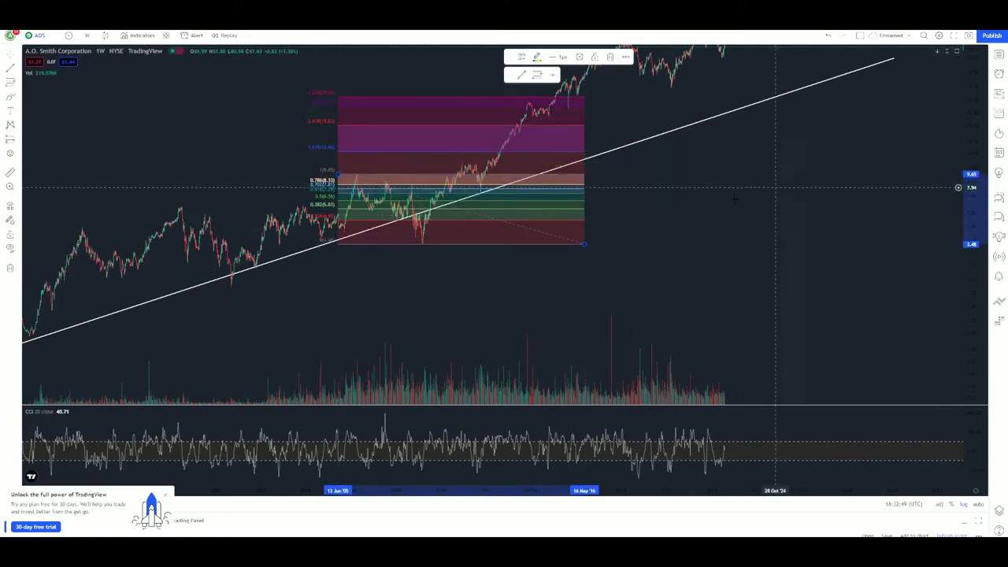
{"action": "left_click_drag", "start_coordinate": [715, 236], "coordinate": [616, 287]}
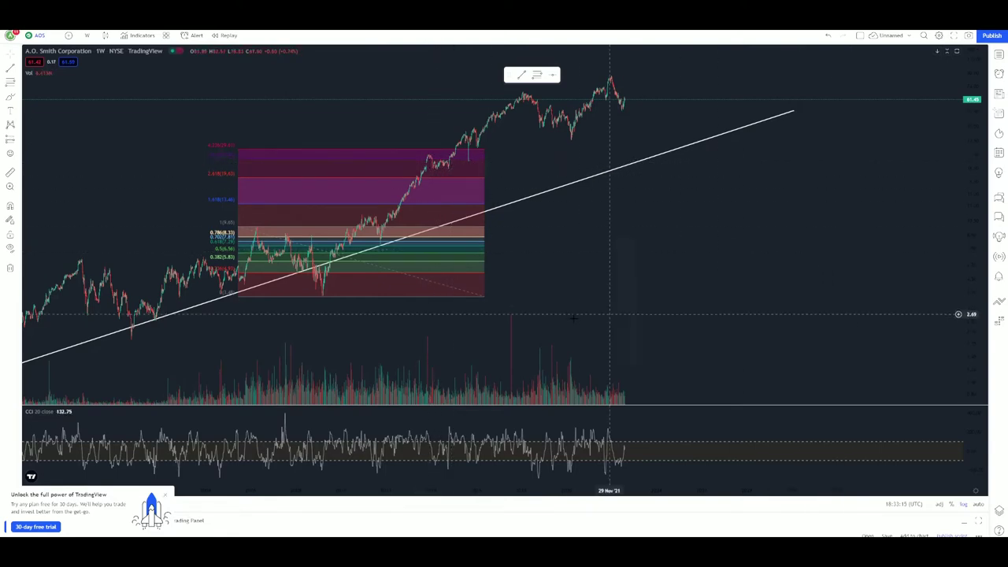
{"action": "scroll", "coordinate": [803, 266], "scroll_direction": "up", "scroll_amount": 3}
{"action": "left_click_drag", "start_coordinate": [960, 264], "coordinate": [960, 236]}
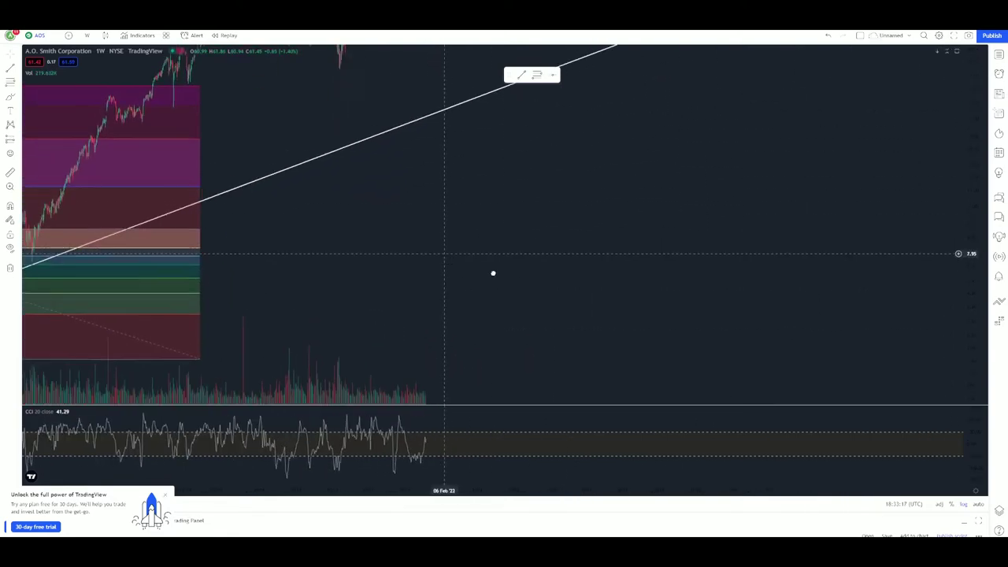
Compare the Fibonacci retracement's upper levels with the 2015 and 2016 price lows, and delete the retracement
{"action": "scroll", "coordinate": [425, 249], "scroll_direction": "left", "scroll_amount": 5}
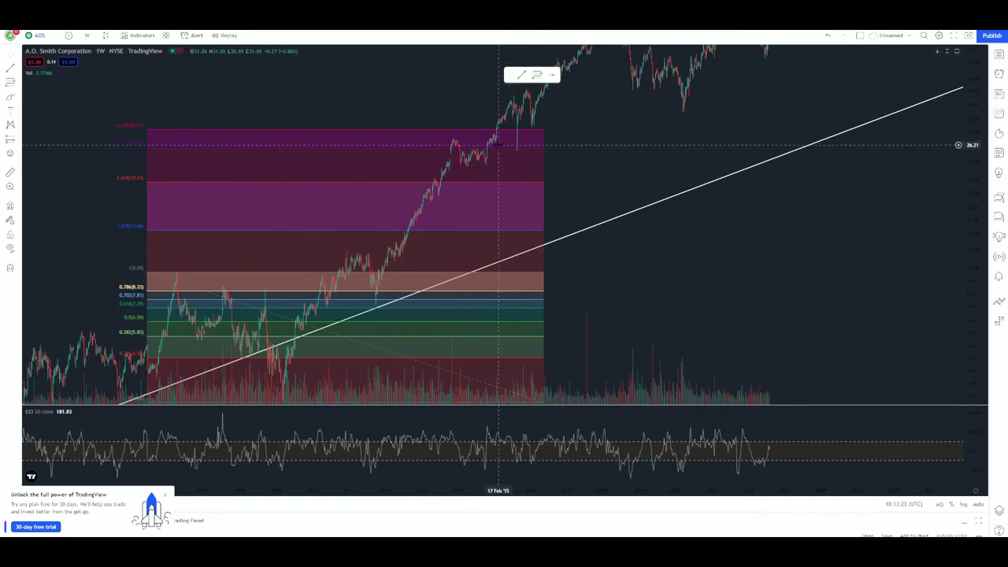
{"action": "scroll", "coordinate": [513, 101], "scroll_direction": "up", "scroll_amount": 3}
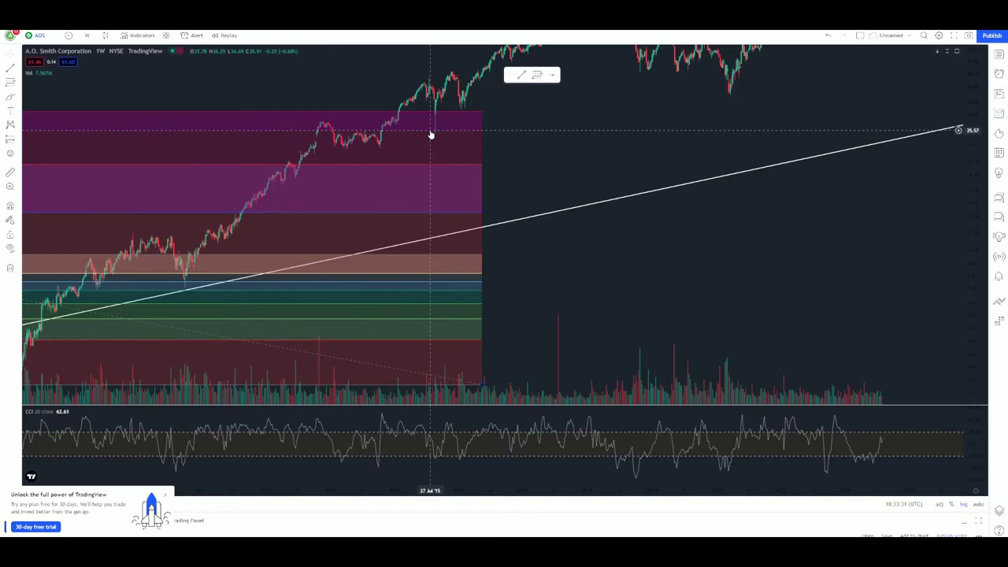
{"action": "left_click", "coordinate": [462, 113]}
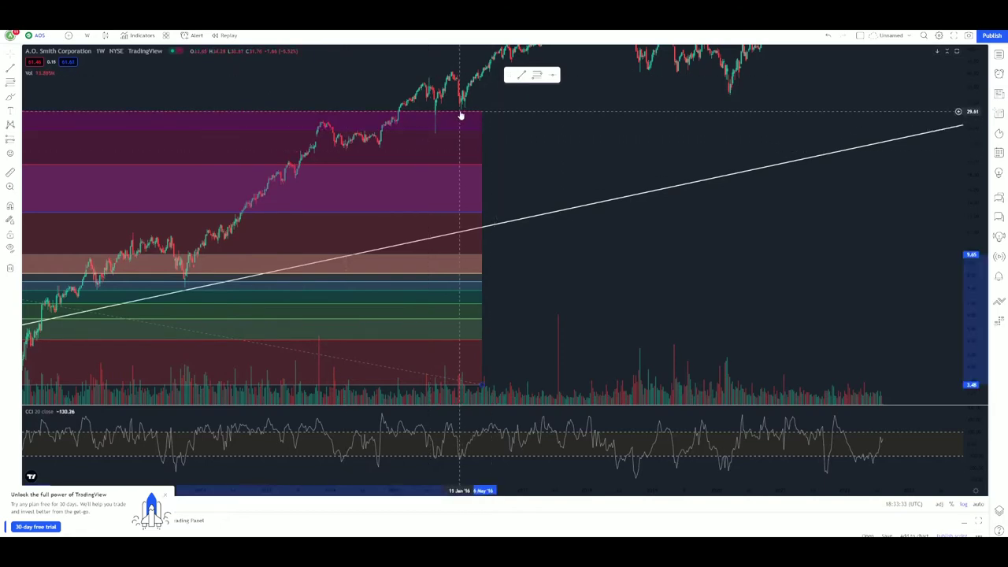
{"action": "left_click", "coordinate": [613, 58]}
{"action": "scroll", "coordinate": [527, 153], "scroll_direction": "up", "scroll_amount": 2}
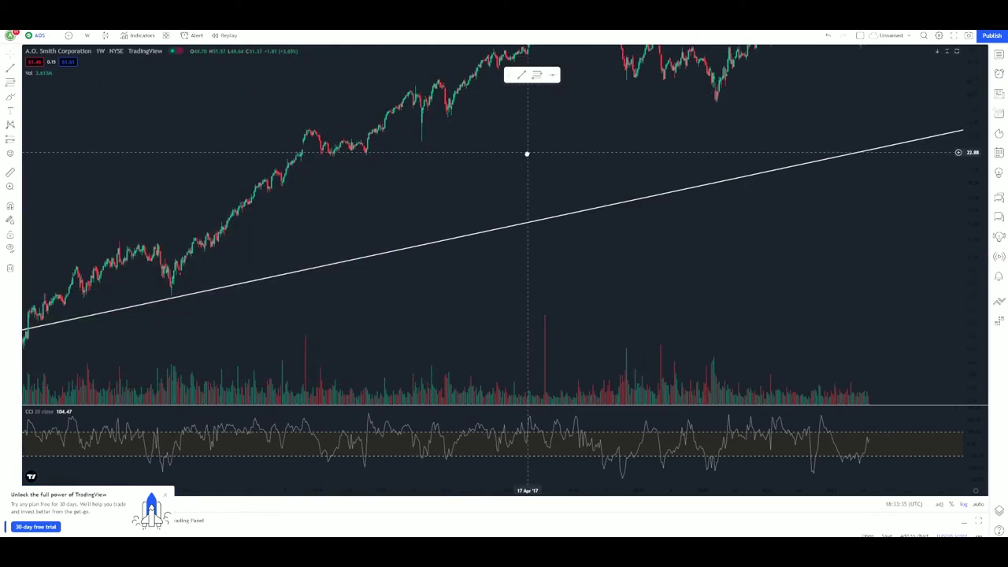
Draw horizontal lines at 25.49, level with the 2015 low, and at 21.84 below it
{"action": "left_click", "coordinate": [18, 70]}
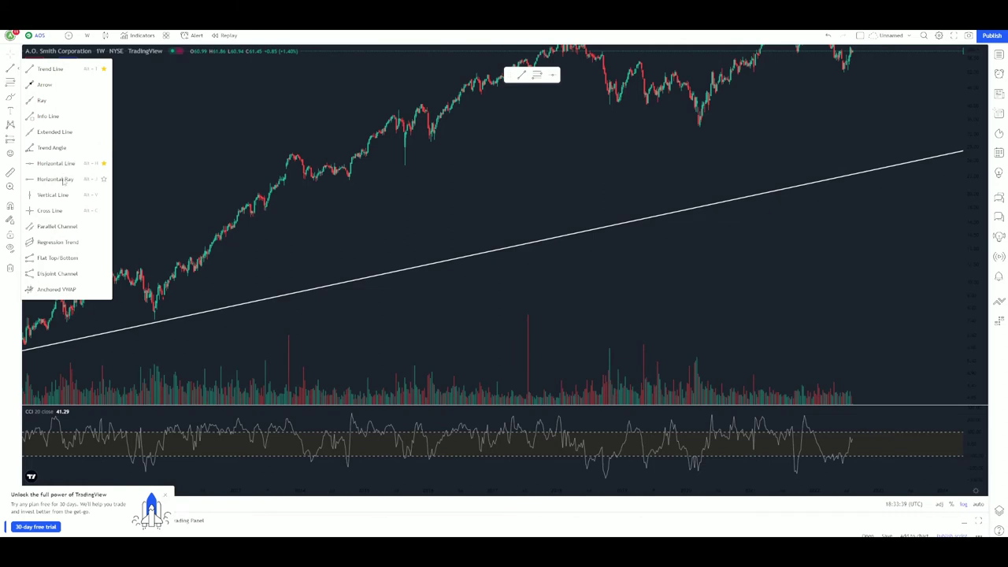
{"action": "left_click", "coordinate": [69, 167]}
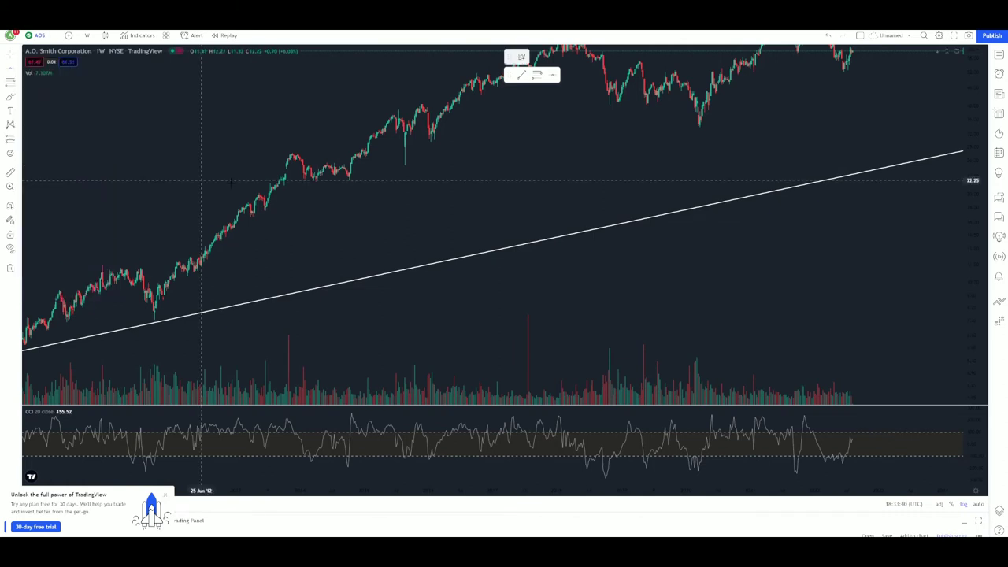
{"action": "left_click", "coordinate": [406, 163]}
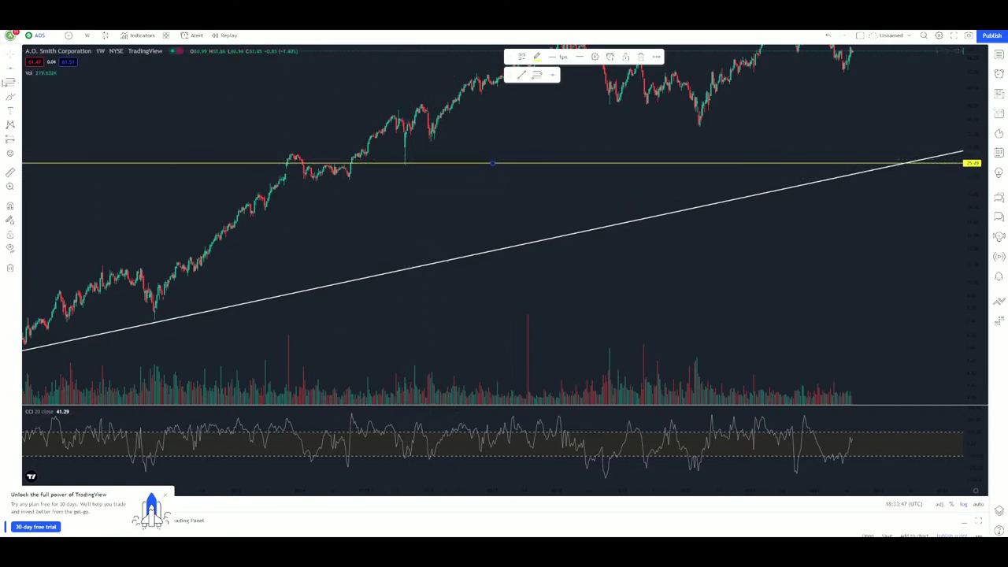
{"action": "left_click", "coordinate": [416, 175]}
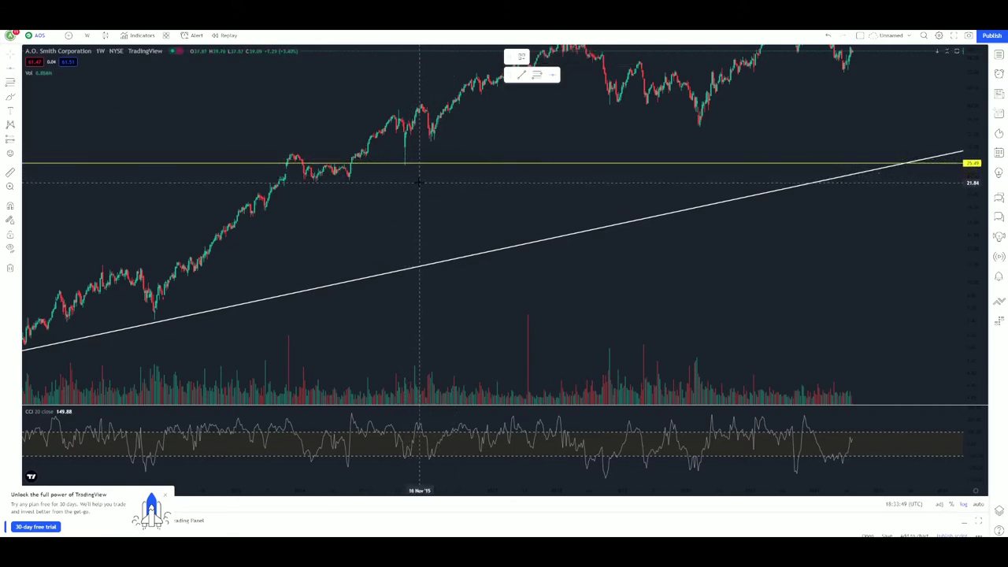
{"action": "left_click", "coordinate": [419, 182]}
Add three more horizontal lines above the existing two, at 29.48, 34.29 and 39.05
{"action": "left_click_drag", "start_coordinate": [474, 135], "coordinate": [440, 162]}
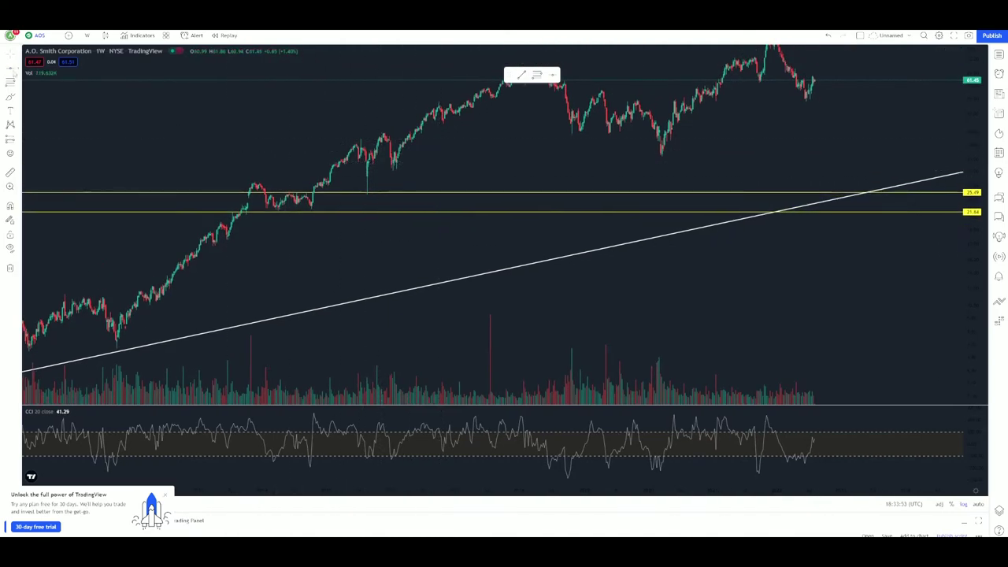
{"action": "left_click", "coordinate": [434, 174]}
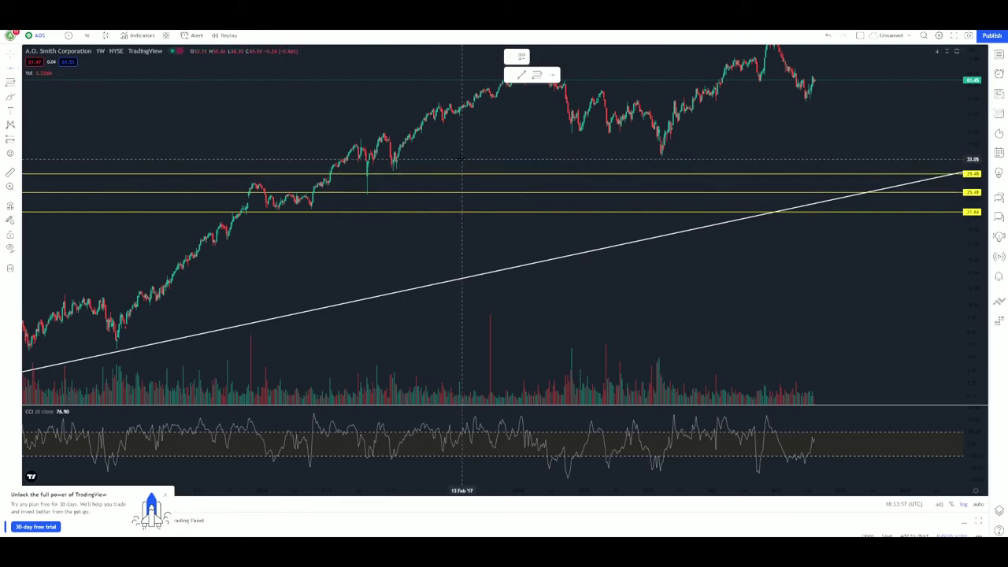
{"action": "left_click", "coordinate": [457, 154]}
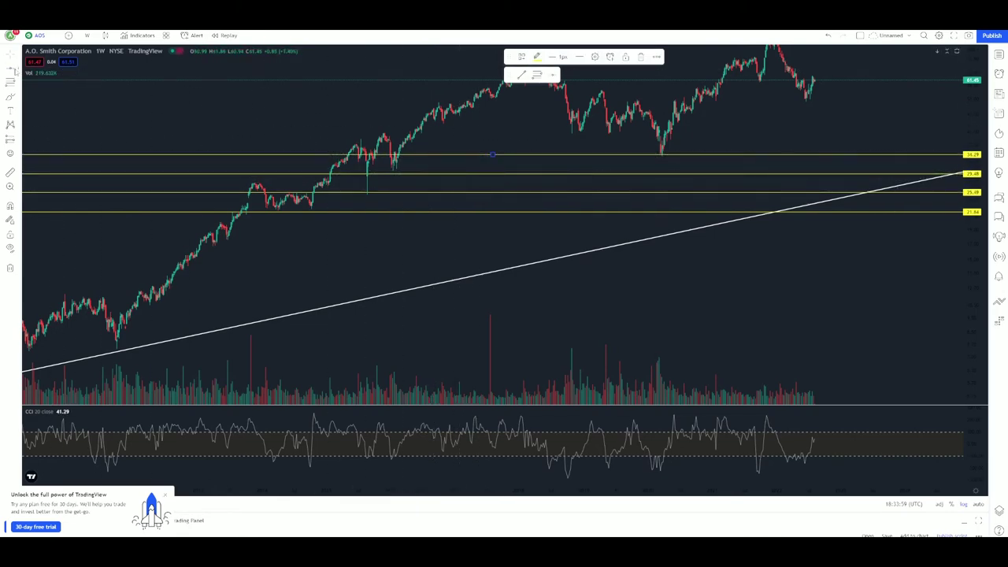
{"action": "left_click", "coordinate": [441, 138]}
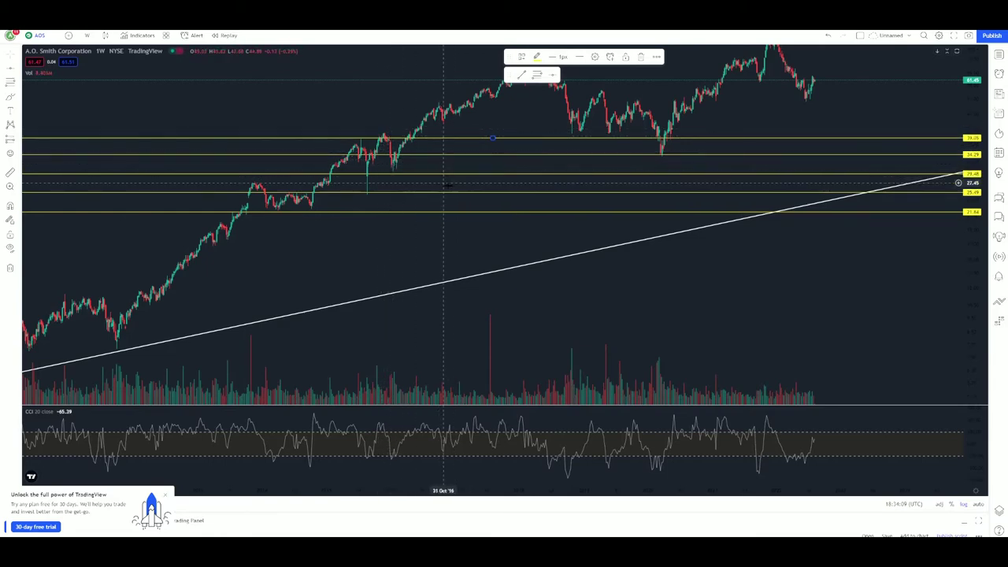
Compare the horizontal levels with the 2018–2020 lows and measure the price decline from the 2018 peak to the 2020 low
{"action": "scroll", "coordinate": [511, 213], "scroll_direction": "down", "scroll_amount": 2}
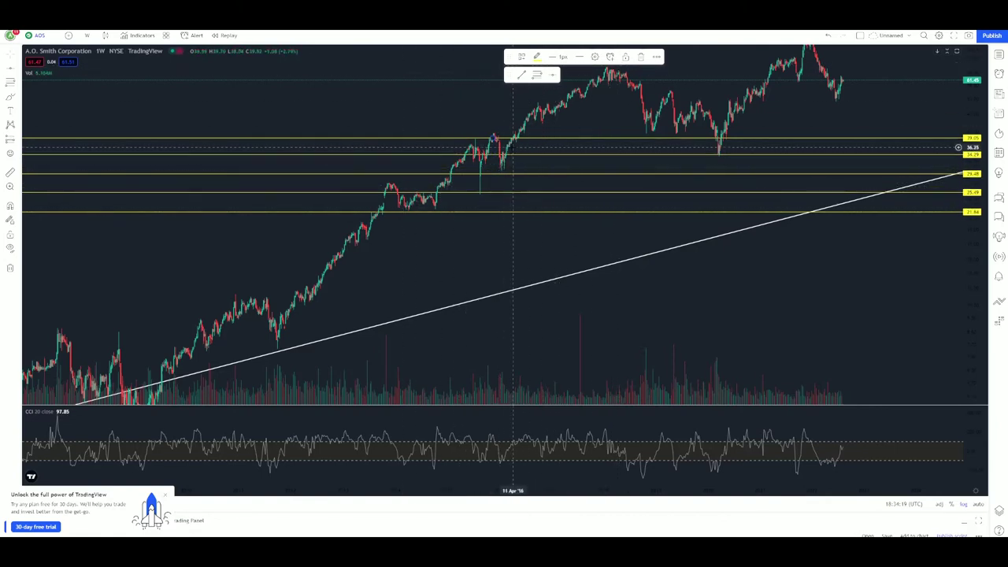
{"action": "left_click_drag", "start_coordinate": [657, 78], "coordinate": [608, 108]}
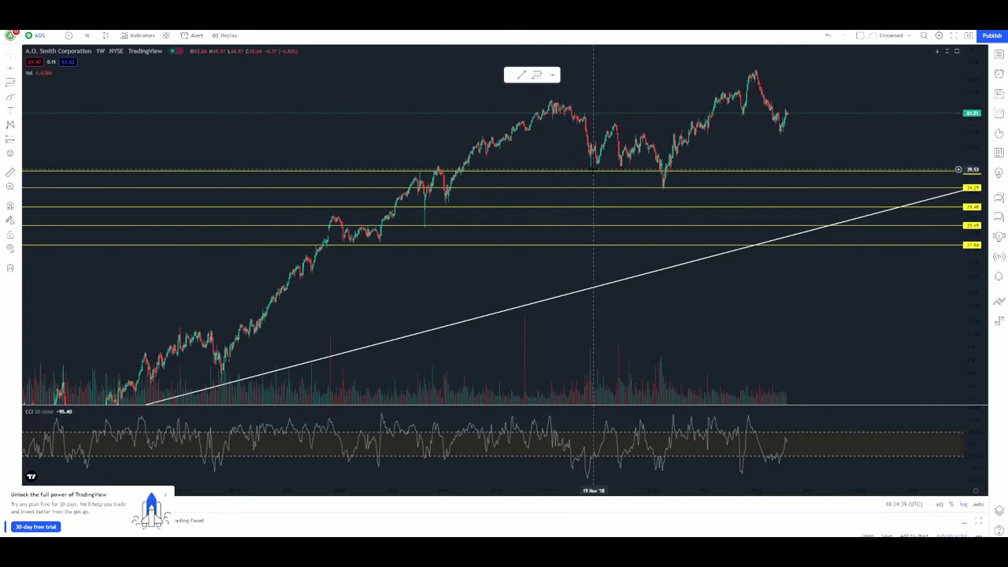
{"action": "scroll", "coordinate": [636, 116], "scroll_direction": "right", "scroll_amount": 1}
{"action": "scroll", "coordinate": [636, 117], "scroll_direction": "right", "scroll_amount": 3}
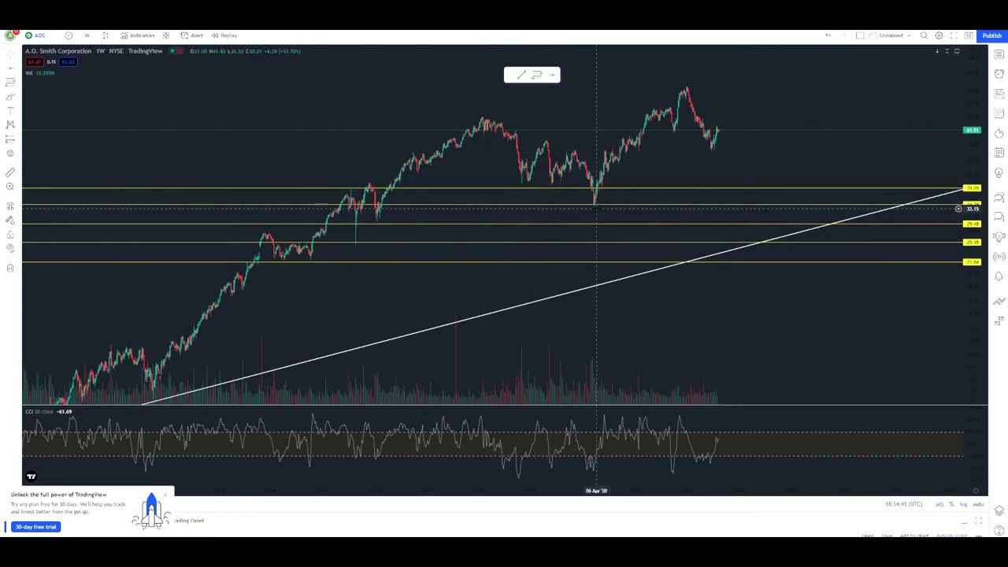
{"action": "scroll", "coordinate": [592, 177], "scroll_direction": "down", "scroll_amount": 2}
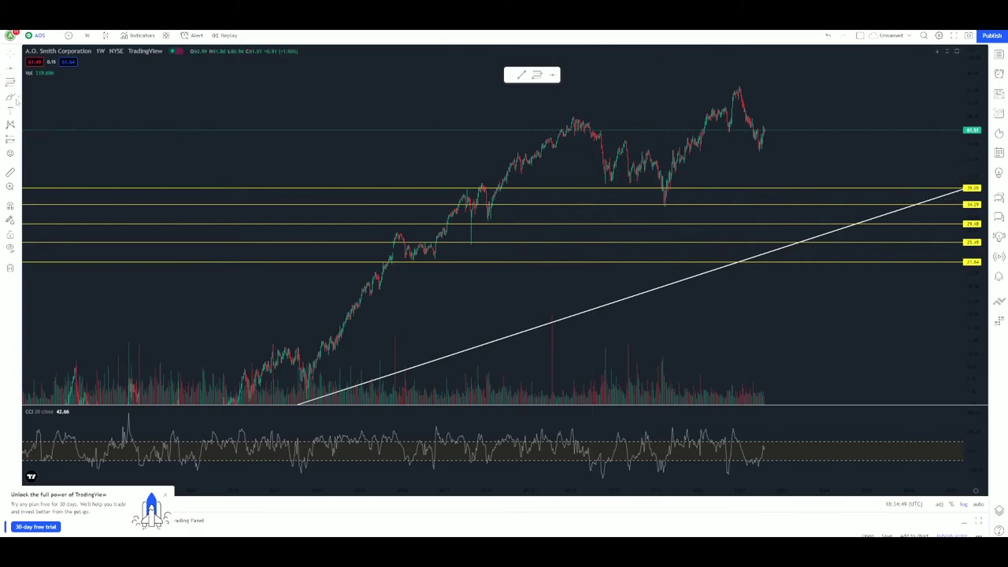
{"action": "left_click", "coordinate": [547, 116], "text": "shift"}
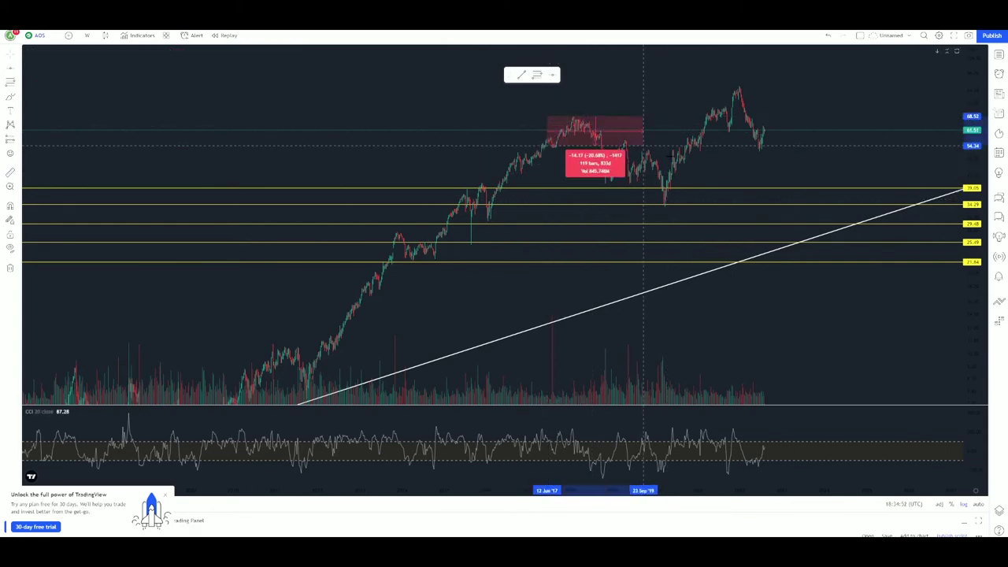
{"action": "left_click", "coordinate": [717, 209]}
{"action": "left_click", "coordinate": [884, 172]}
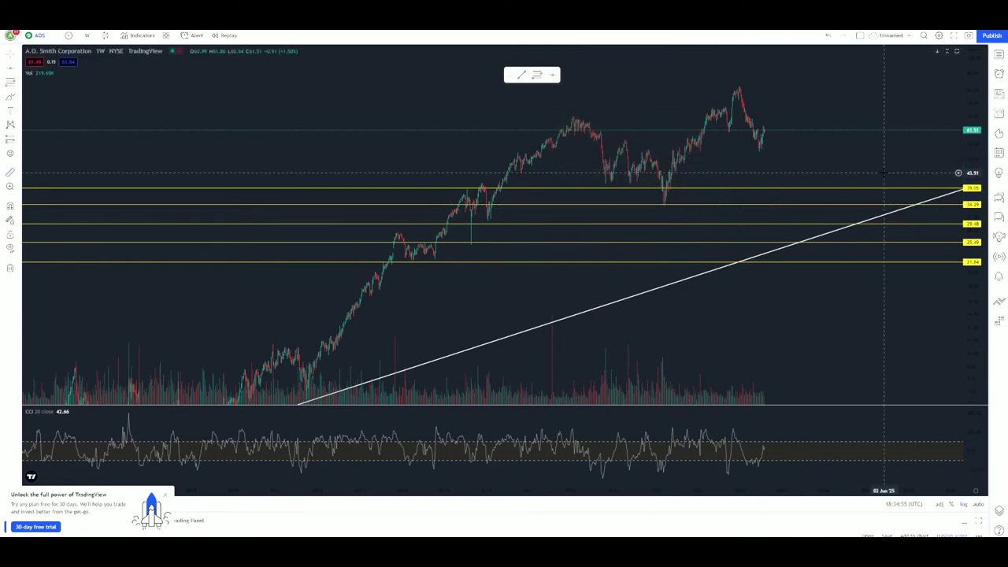
{"action": "left_click_drag", "start_coordinate": [866, 168], "coordinate": [743, 164]}
{"action": "scroll", "coordinate": [742, 165], "scroll_direction": "down", "scroll_amount": 3}
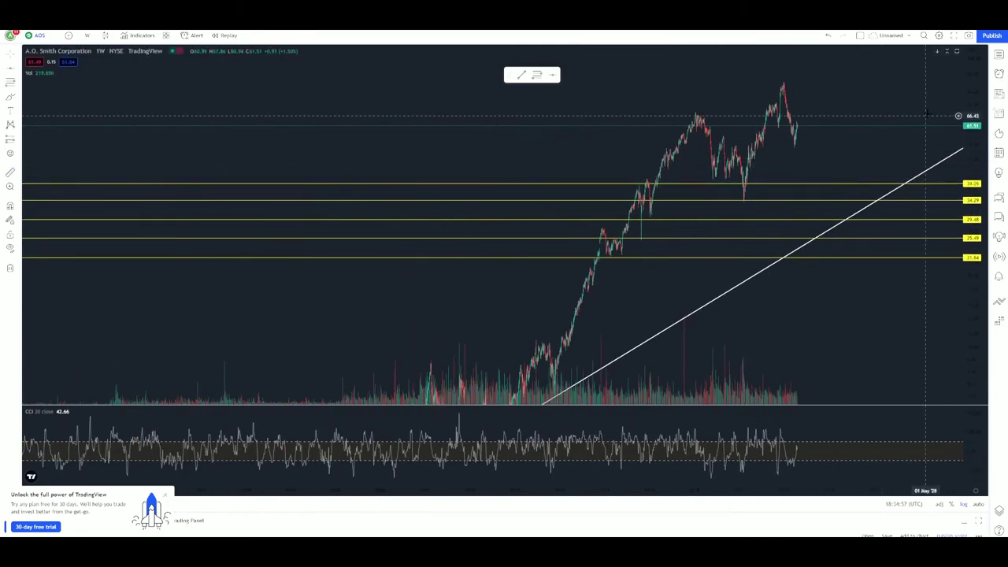
{"action": "left_click_drag", "start_coordinate": [966, 77], "coordinate": [966, 157]}
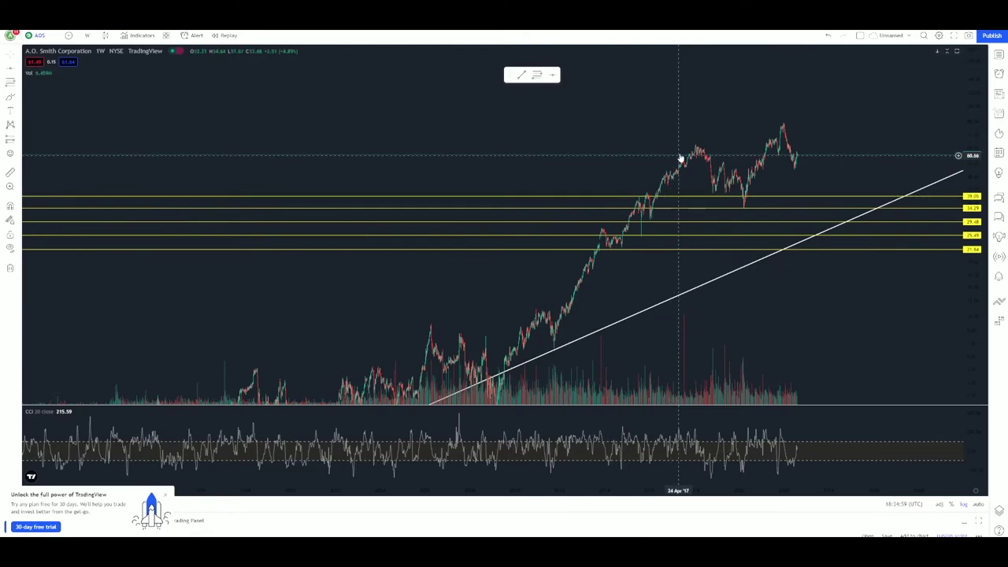
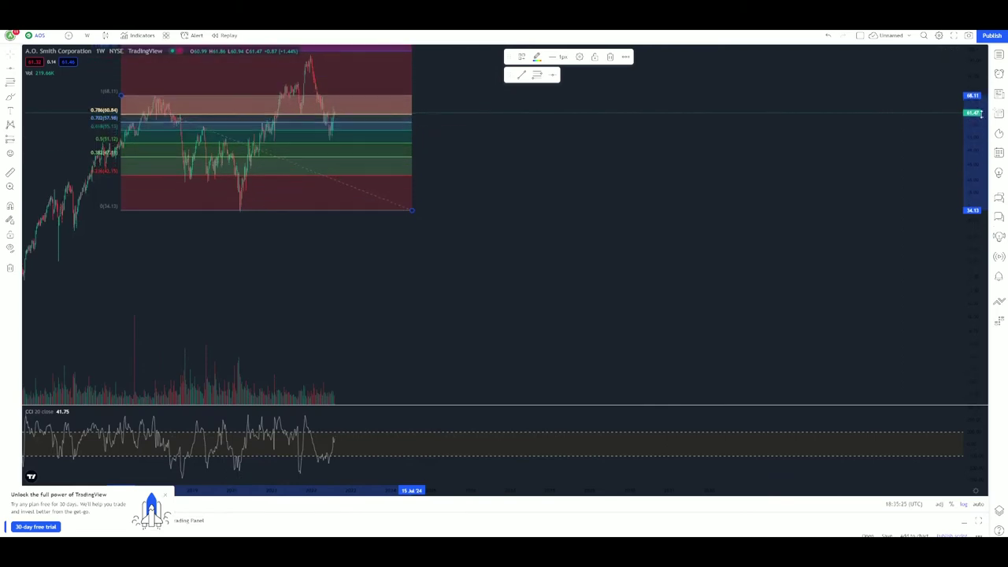
Draw a rising trend line from the November 1987 low at 0.58 to about 38.7 in October 2026
{"action": "scroll", "coordinate": [492, 233], "scroll_direction": "down", "scroll_amount": 3}
{"action": "left_click_drag", "start_coordinate": [970, 75], "coordinate": [970, 303]}
{"action": "scroll", "coordinate": [705, 244], "scroll_direction": "down", "scroll_amount": 5}
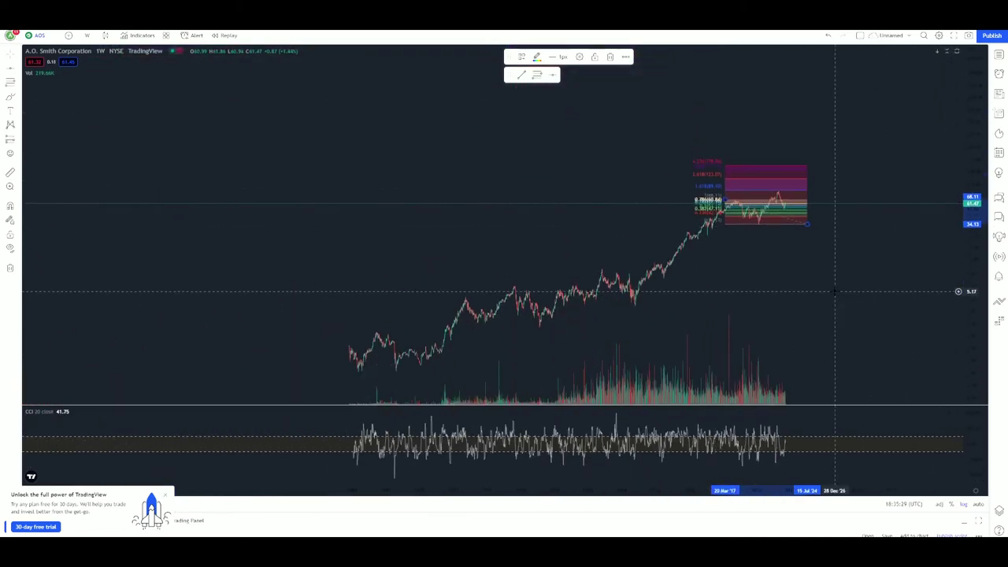
{"action": "left_click_drag", "start_coordinate": [837, 288], "coordinate": [833, 230]}
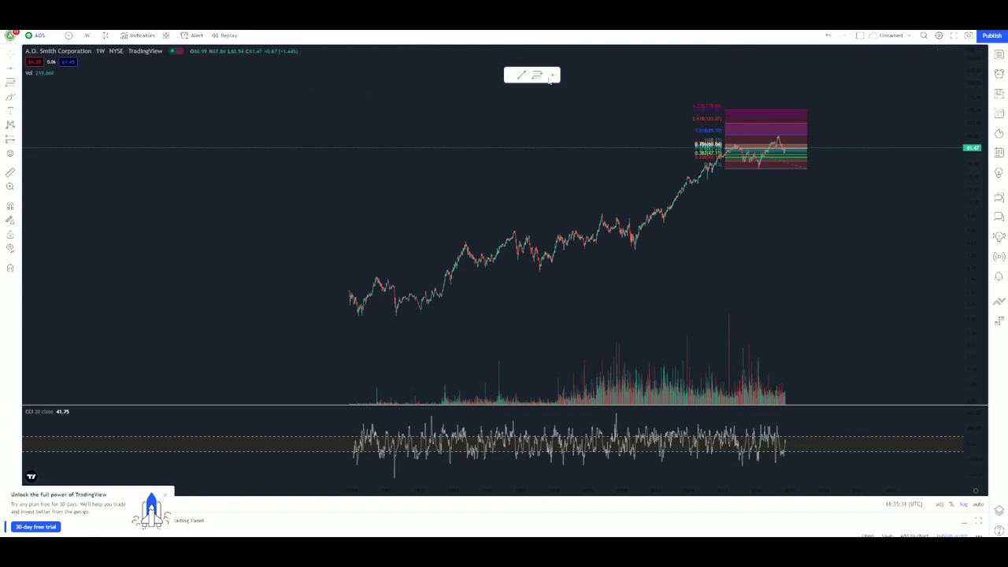
{"action": "mouse_move", "coordinate": [395, 312]}
{"action": "left_mouse_down"}
{"action": "mouse_move", "coordinate": [653, 283]}
{"action": "mouse_move", "coordinate": [831, 165]}
{"action": "left_mouse_up"}
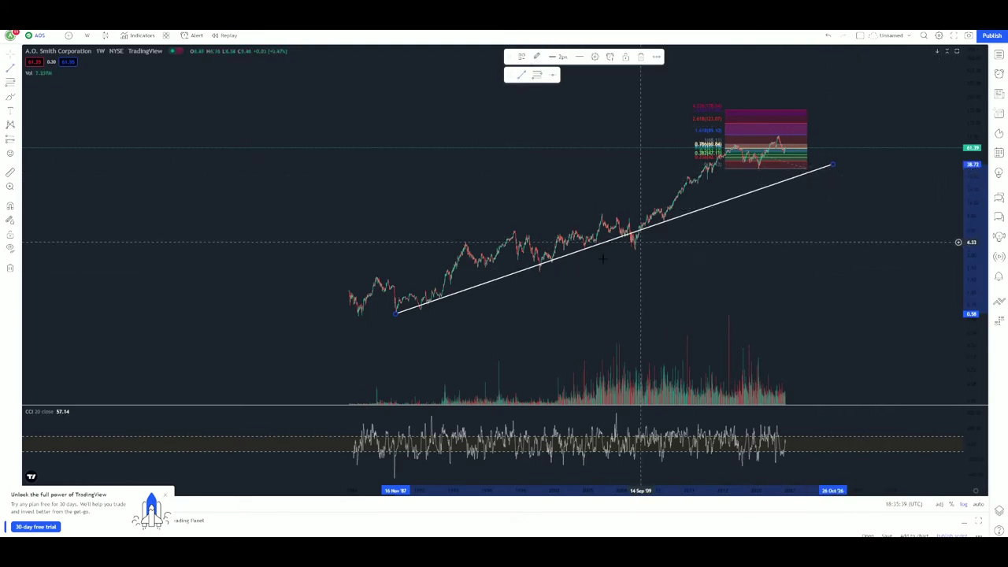
Delete the Fibonacci retracement spanning the 2018 peak and 2020 low, keeping the long-term trend line
{"action": "scroll", "coordinate": [958, 245], "scroll_direction": "up", "scroll_amount": 2}
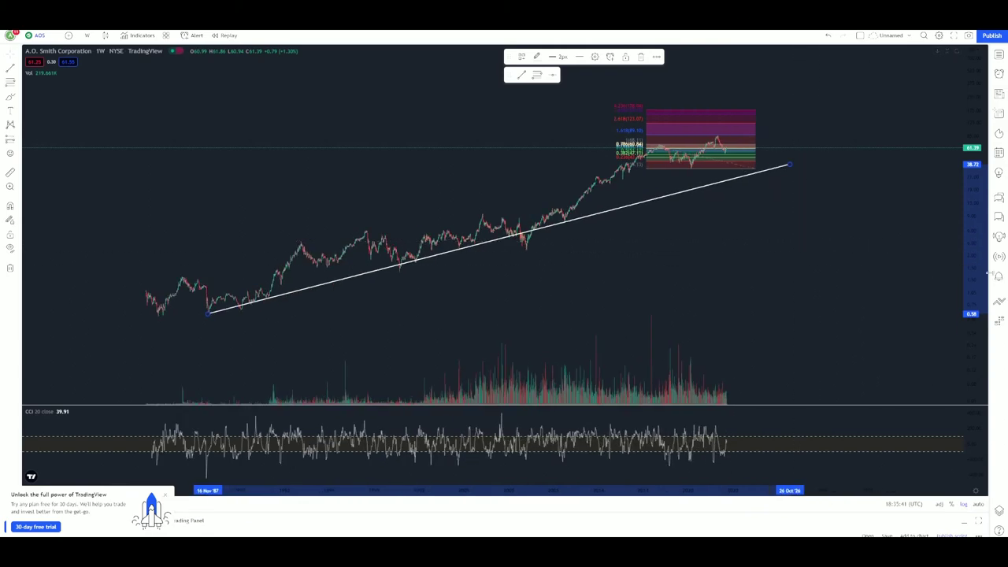
{"action": "left_click_drag", "start_coordinate": [968, 251], "coordinate": [939, 54]}
{"action": "scroll", "coordinate": [580, 339], "scroll_direction": "up", "scroll_amount": 5}
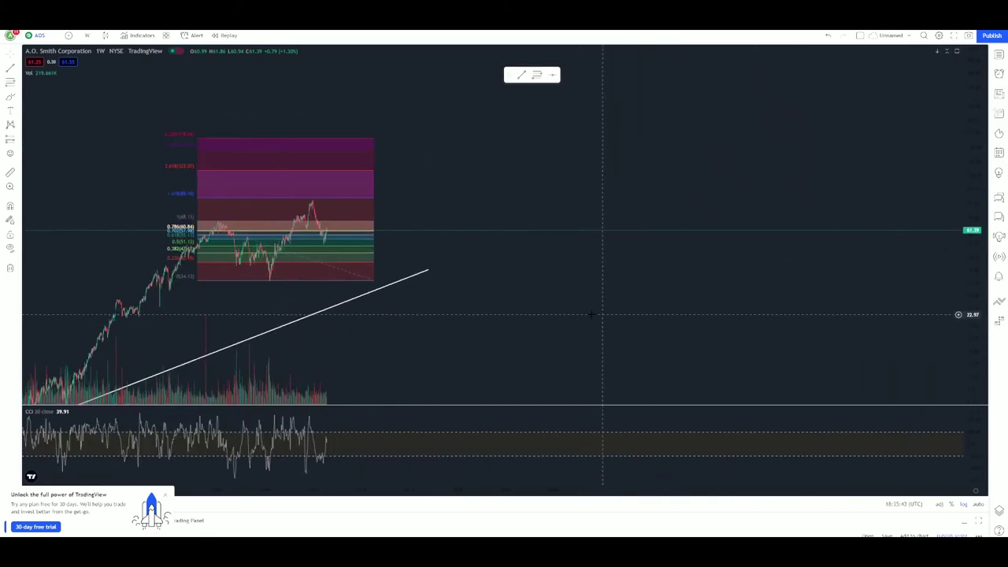
{"action": "left_click_drag", "start_coordinate": [599, 315], "coordinate": [781, 242]}
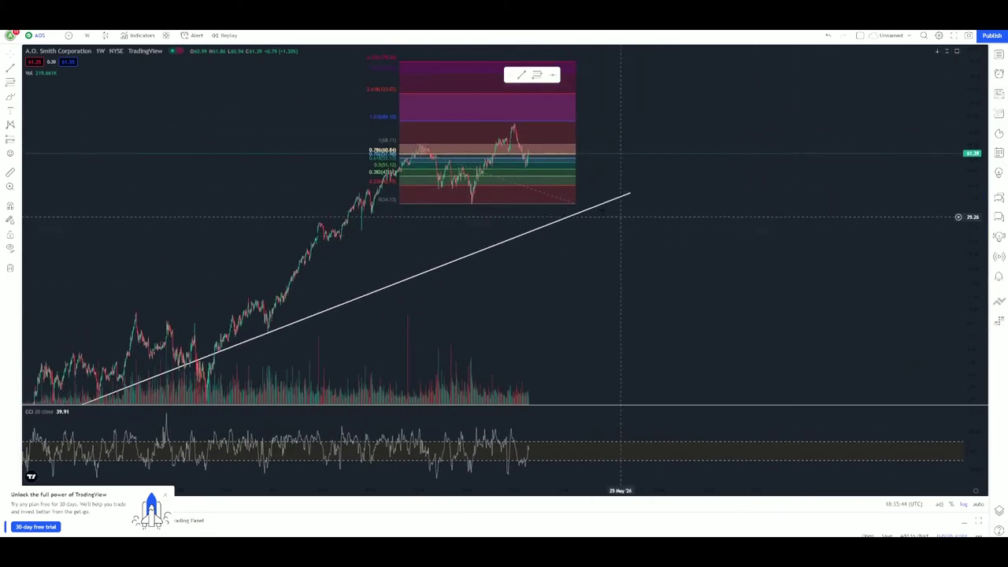
{"action": "left_click", "coordinate": [523, 125]}
{"action": "left_click", "coordinate": [612, 58]}
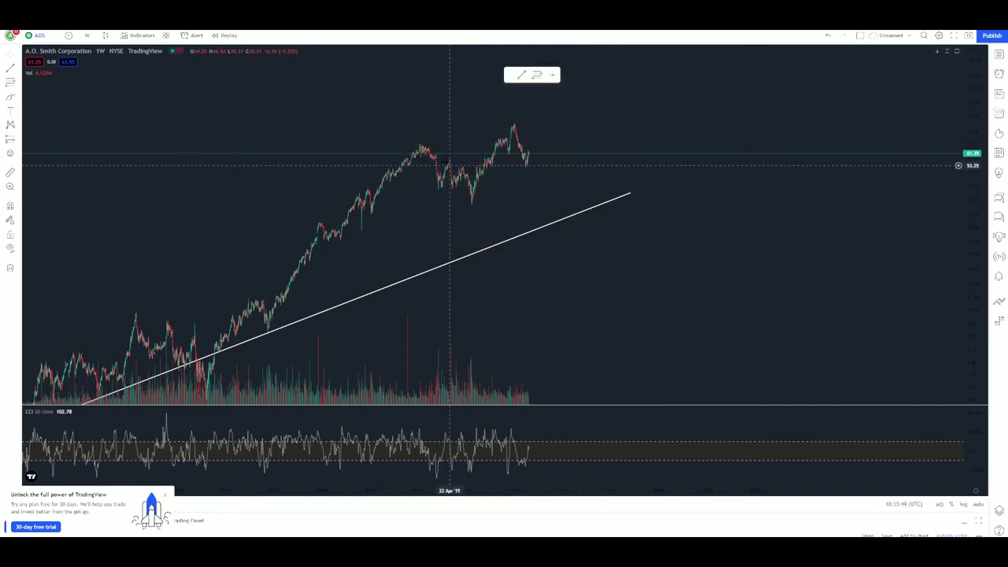
Draw a Fibonacci retracement from 86.65 in March 2021 down to 51.73 in September 2025, spanning the latest peak and low
{"action": "left_click_drag", "start_coordinate": [269, 339], "coordinate": [367, 237]}
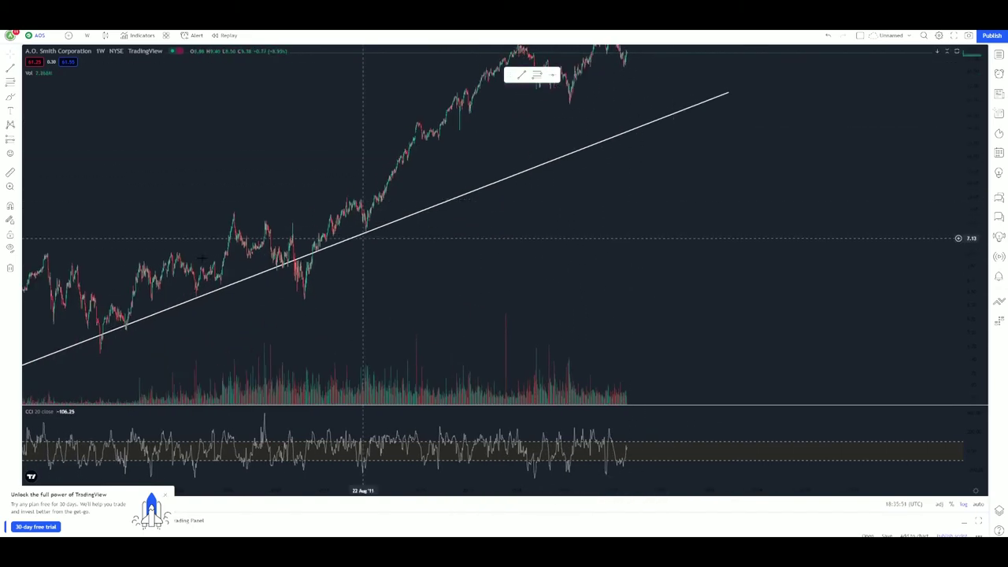
{"action": "left_click_drag", "start_coordinate": [336, 304], "coordinate": [528, 275]}
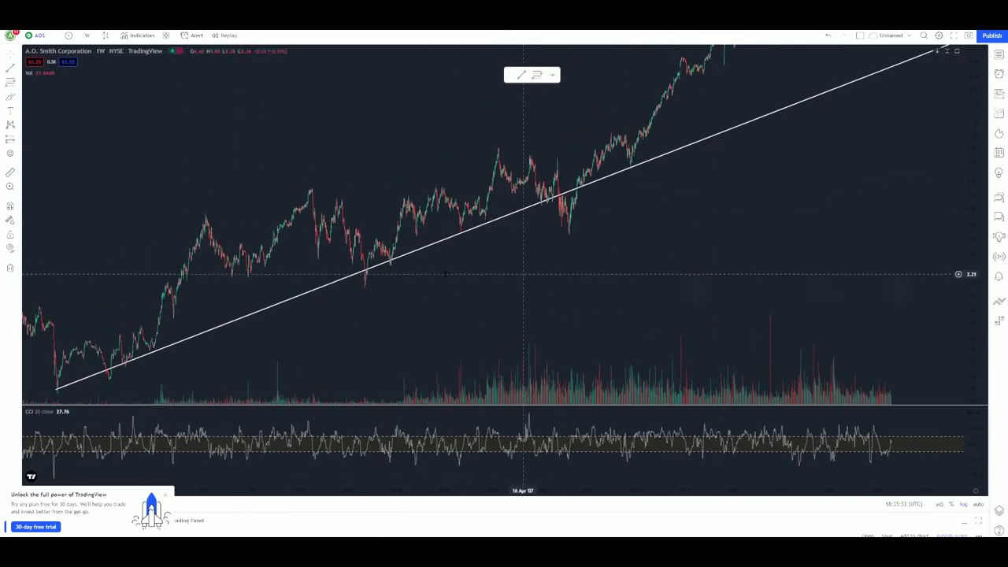
{"action": "left_click_drag", "start_coordinate": [540, 210], "coordinate": [583, 338]}
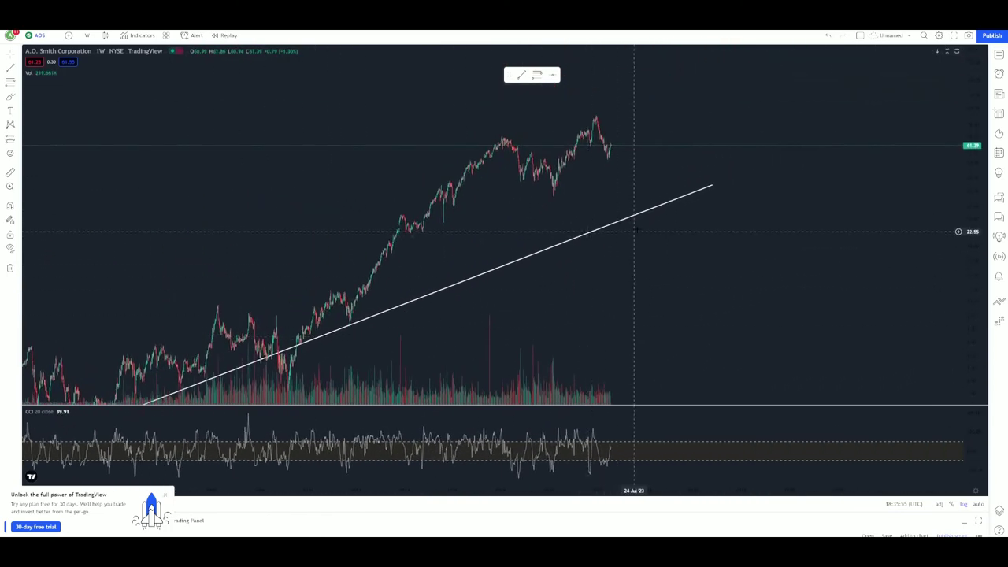
{"action": "scroll", "coordinate": [624, 236], "scroll_direction": "up", "scroll_amount": 2}
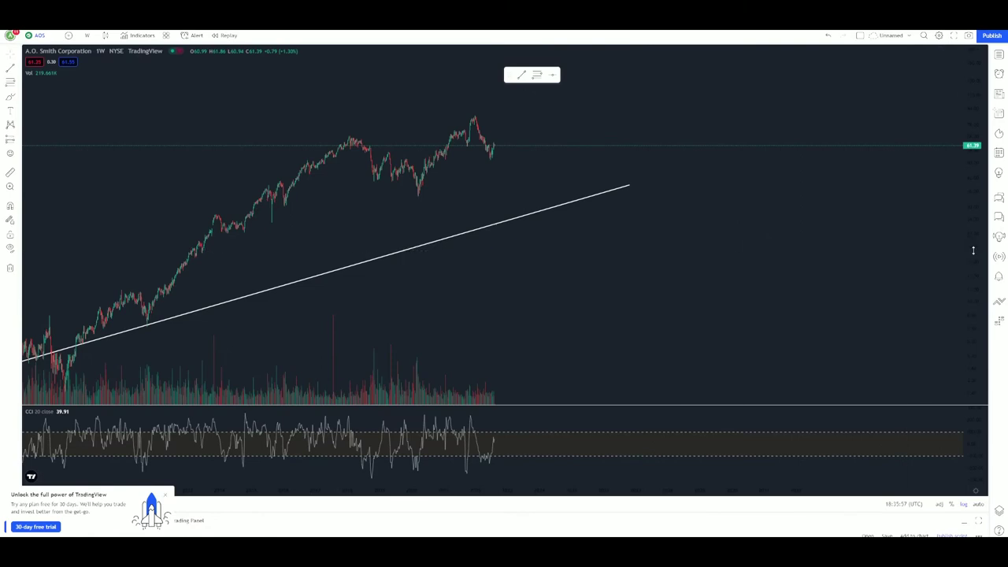
{"action": "left_click_drag", "start_coordinate": [973, 251], "coordinate": [967, 182]}
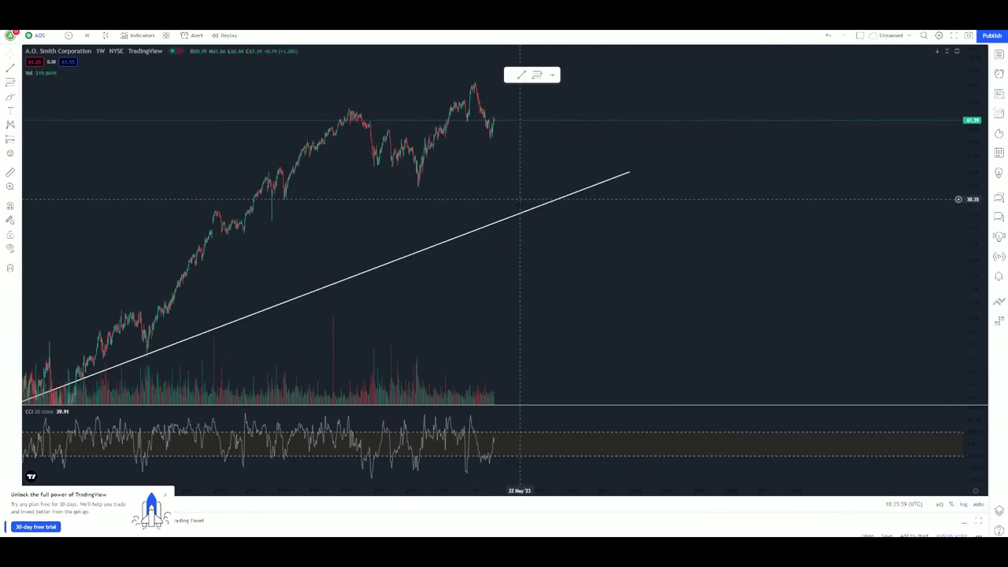
{"action": "left_click_drag", "start_coordinate": [519, 214], "coordinate": [722, 270]}
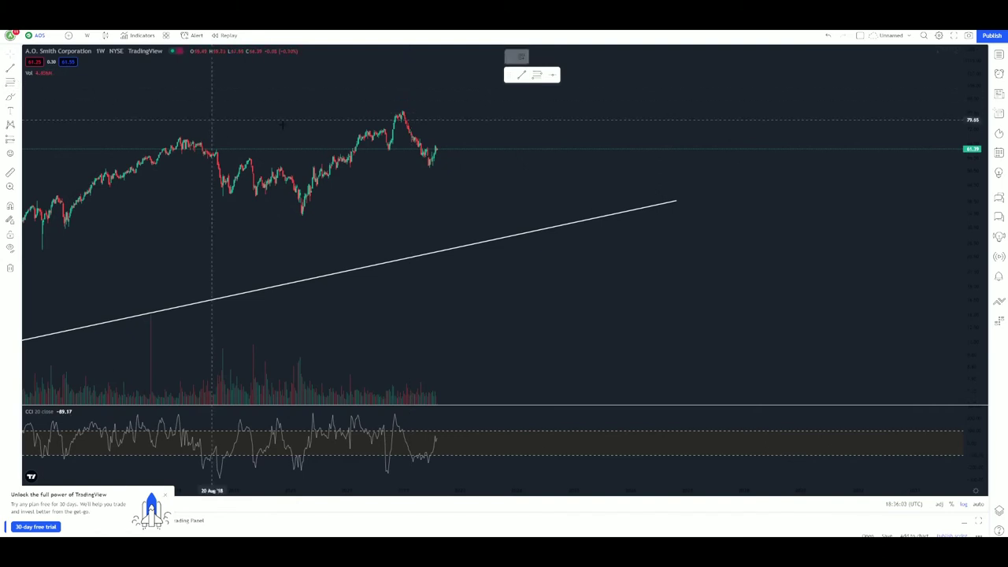
{"action": "left_click", "coordinate": [356, 110]}
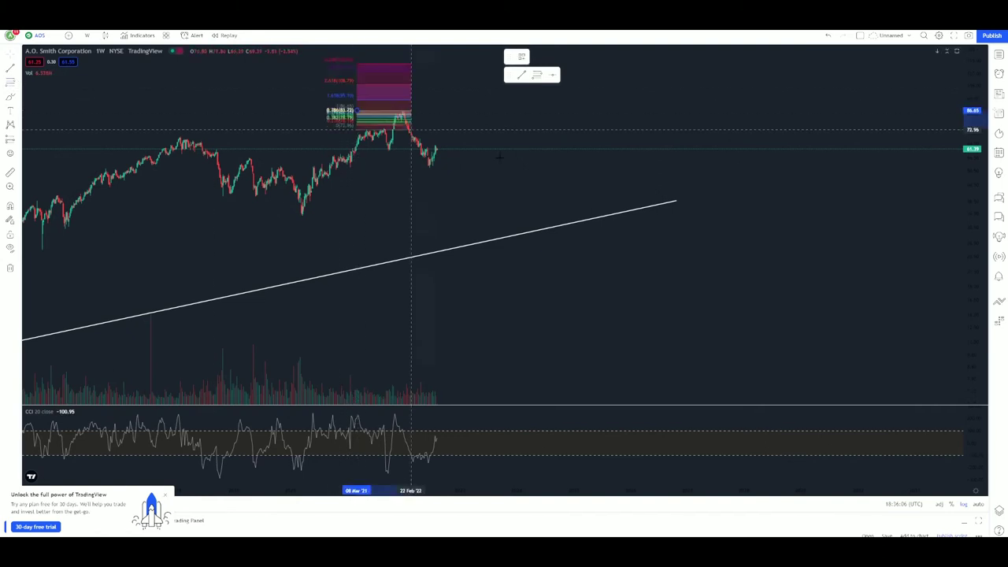
{"action": "left_click", "coordinate": [612, 167]}
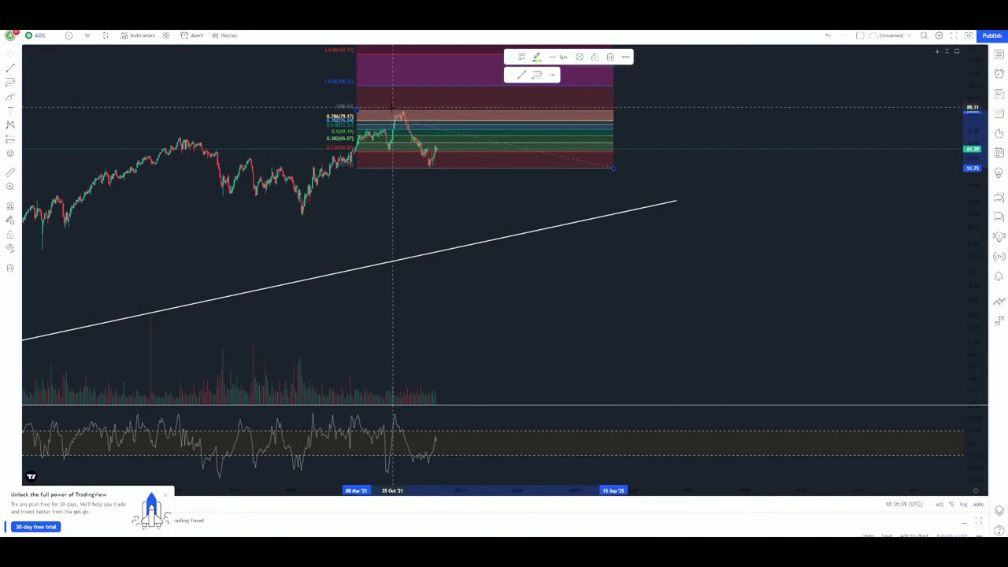
Measure the price decline from the latest all-time high to the 2022 low, then clear the measurement
{"action": "left_click", "coordinate": [388, 110], "text": "shift"}
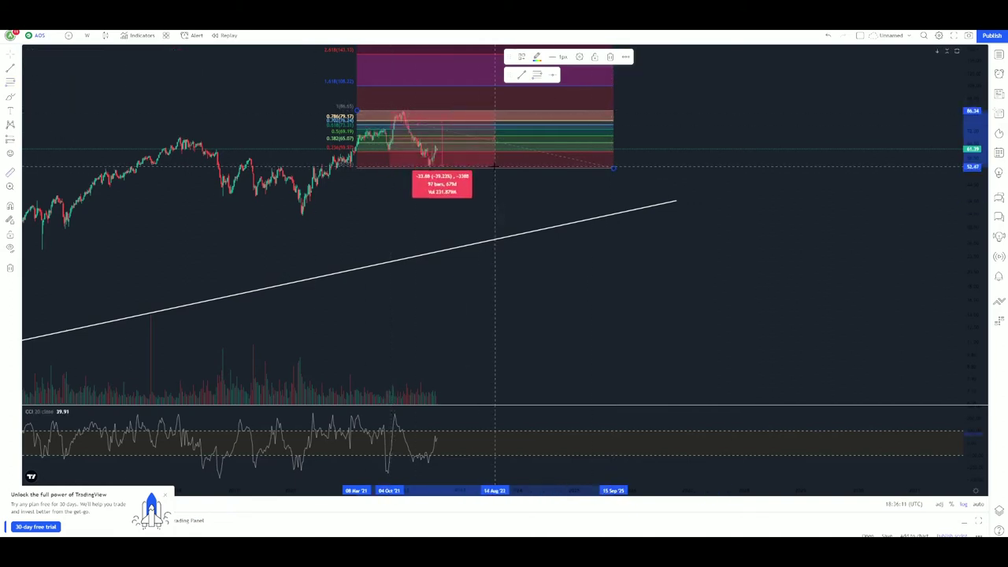
{"action": "left_click", "coordinate": [494, 167]}
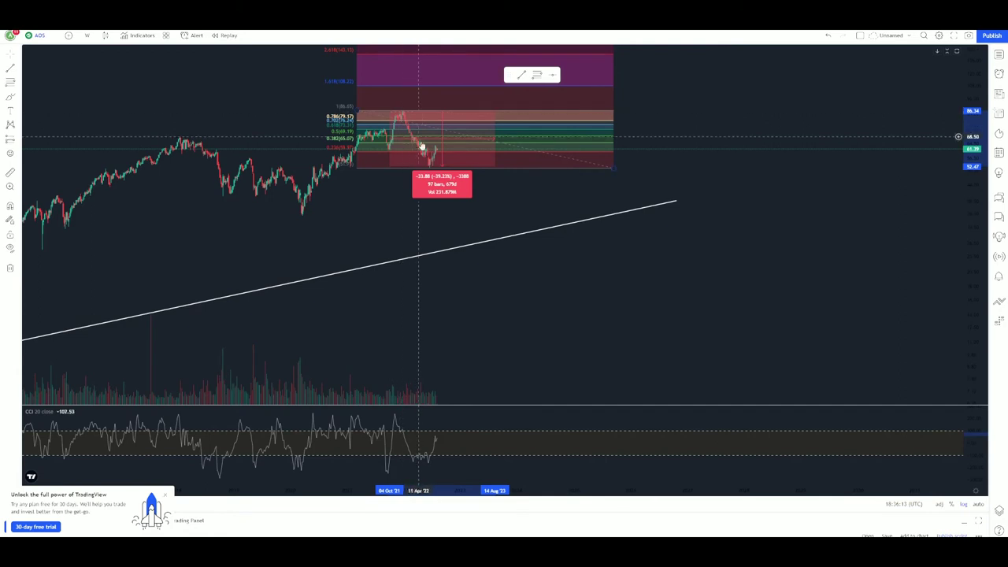
{"action": "left_click", "coordinate": [421, 179]}
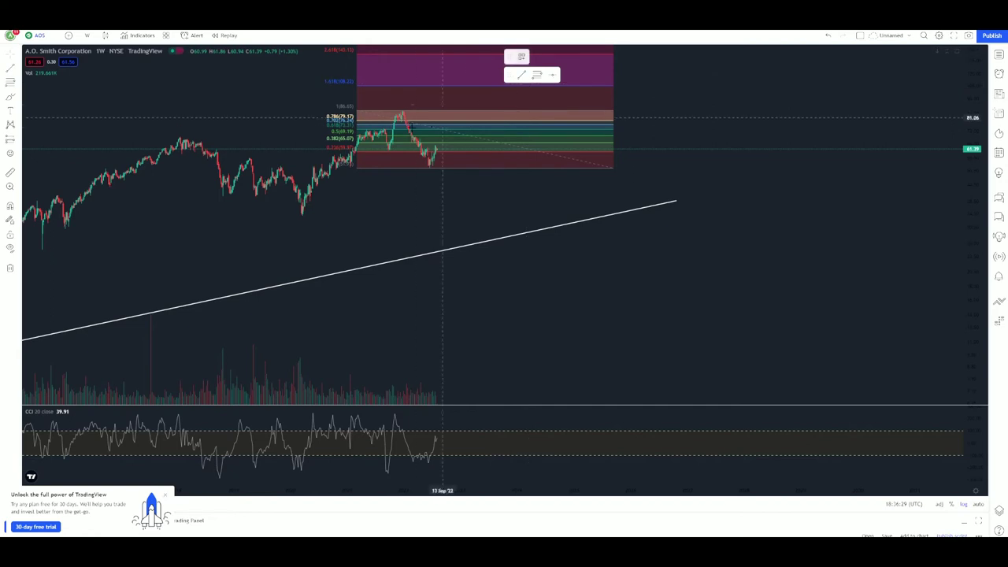
Draw connected trend lines from the January 2022 peak to the June 2022 low, up to 72.45 in October 2022, and down to 45.12 in January 2023
{"action": "left_click", "coordinate": [402, 114]}
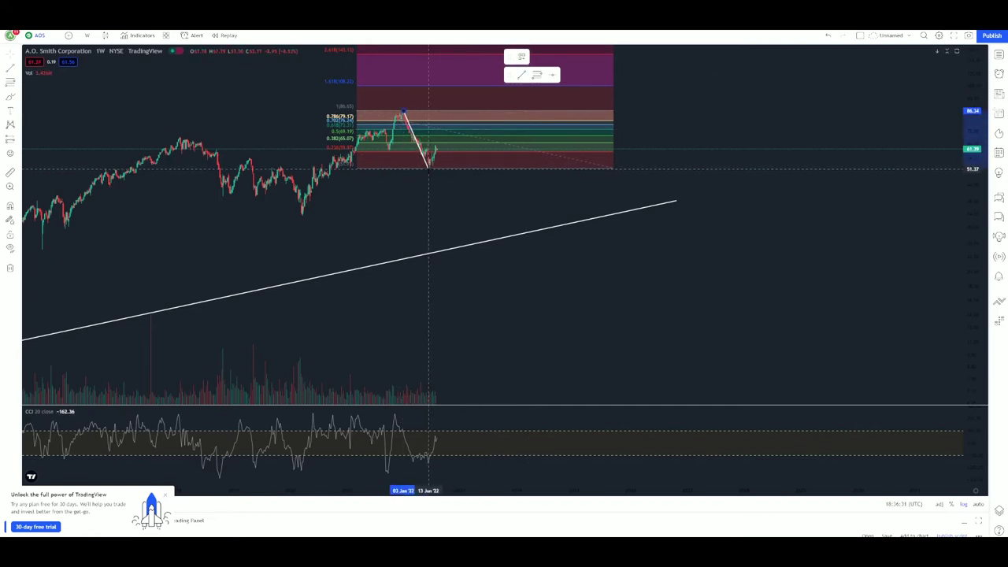
{"action": "left_click", "coordinate": [426, 167]}
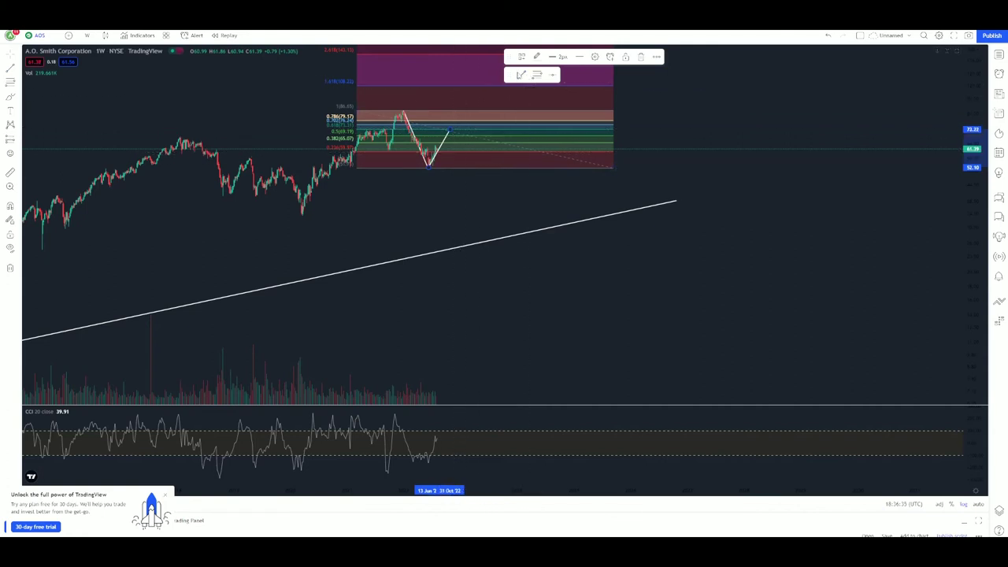
{"action": "left_click", "coordinate": [449, 129]}
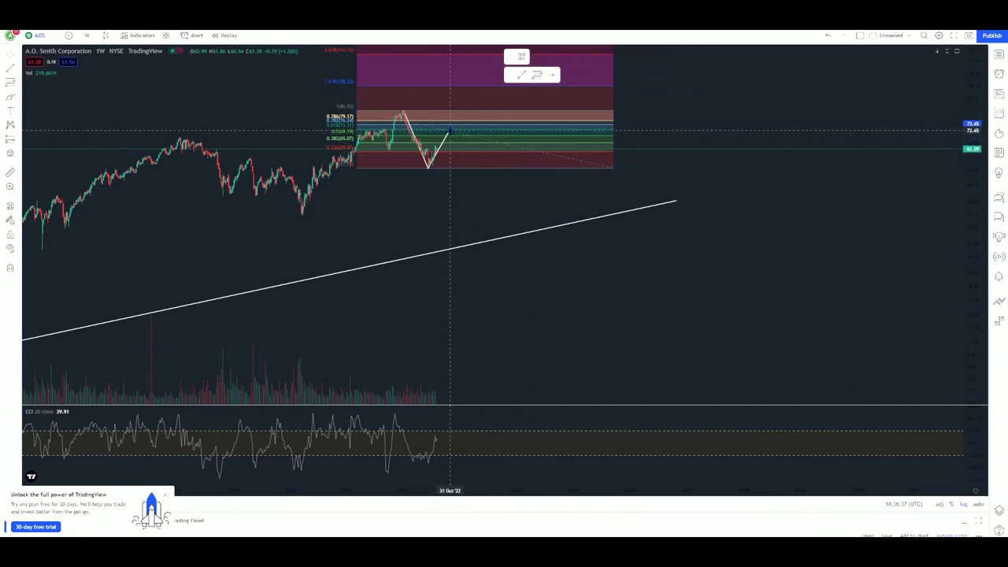
{"action": "left_click", "coordinate": [463, 182]}
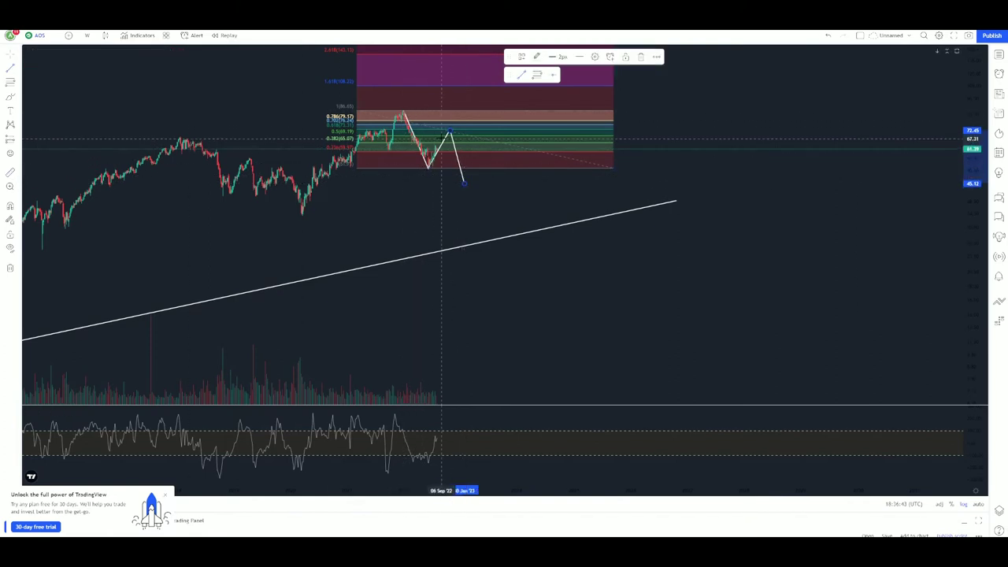
Measure the drop along the last projected leg and move the leg's lower end to 44.49 in February 2023
{"action": "left_click", "coordinate": [455, 129], "text": "shift"}
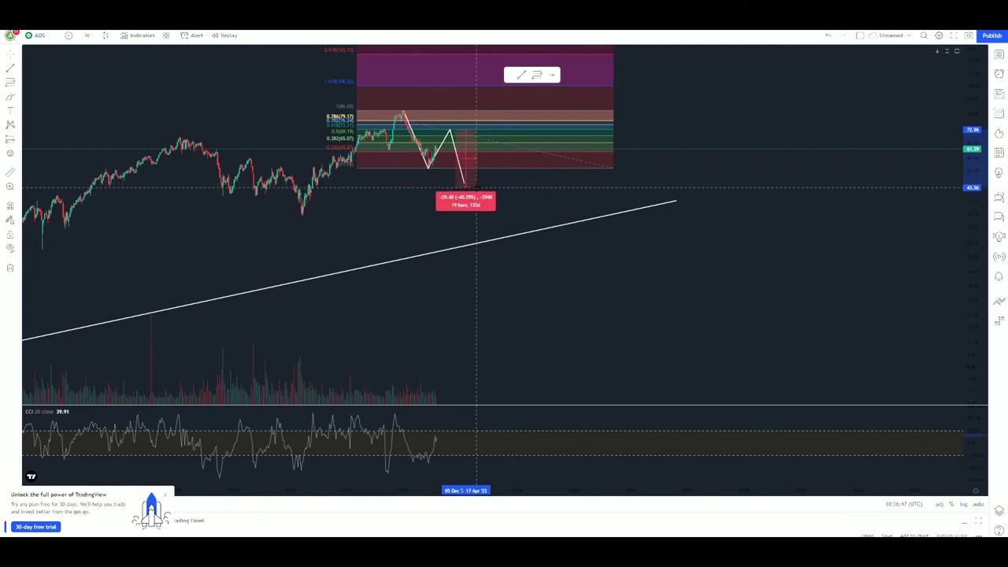
{"action": "left_click", "coordinate": [466, 186]}
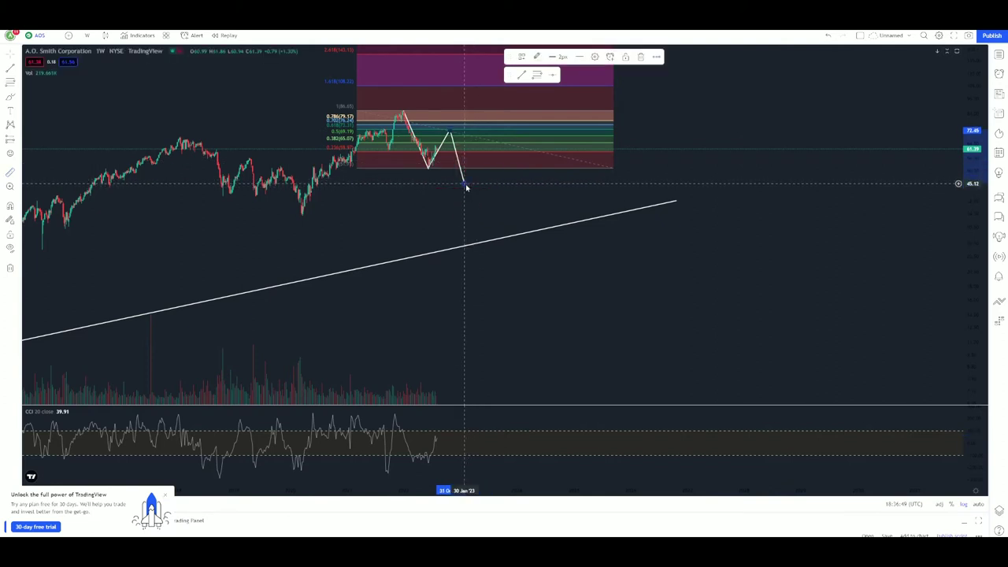
{"action": "left_click_drag", "start_coordinate": [467, 189], "coordinate": [465, 184]}
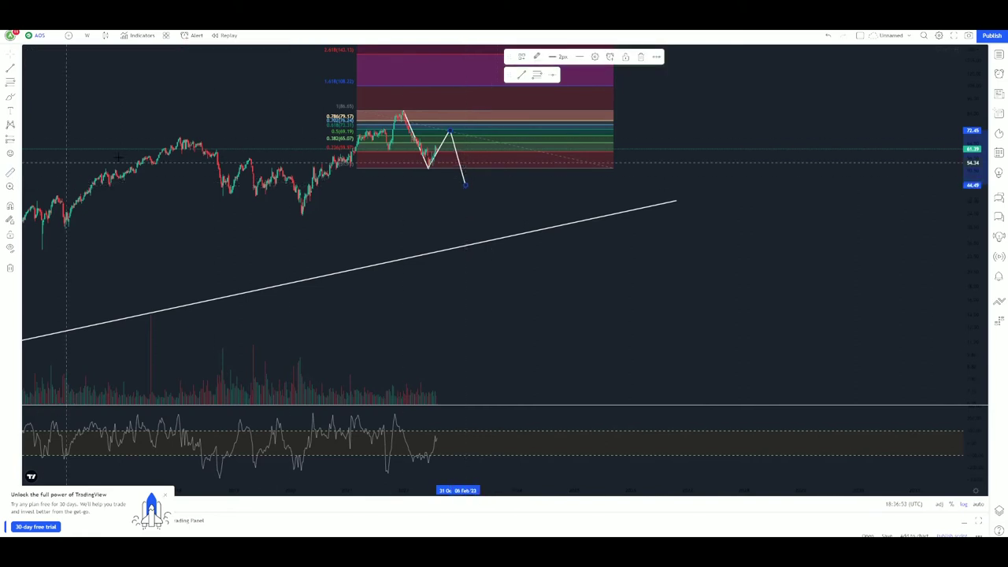
Measure the projected drop from 72.96 again and place a horizontal line at its lower end, at 44.18
{"action": "left_click", "coordinate": [466, 129], "text": "shift"}
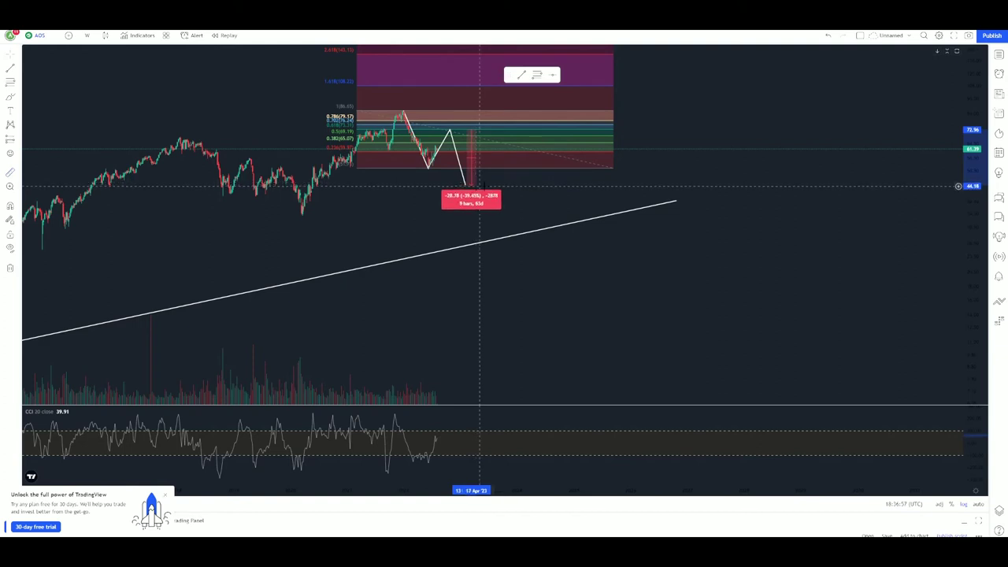
{"action": "left_click", "coordinate": [479, 187]}
{"action": "left_click", "coordinate": [496, 185]}
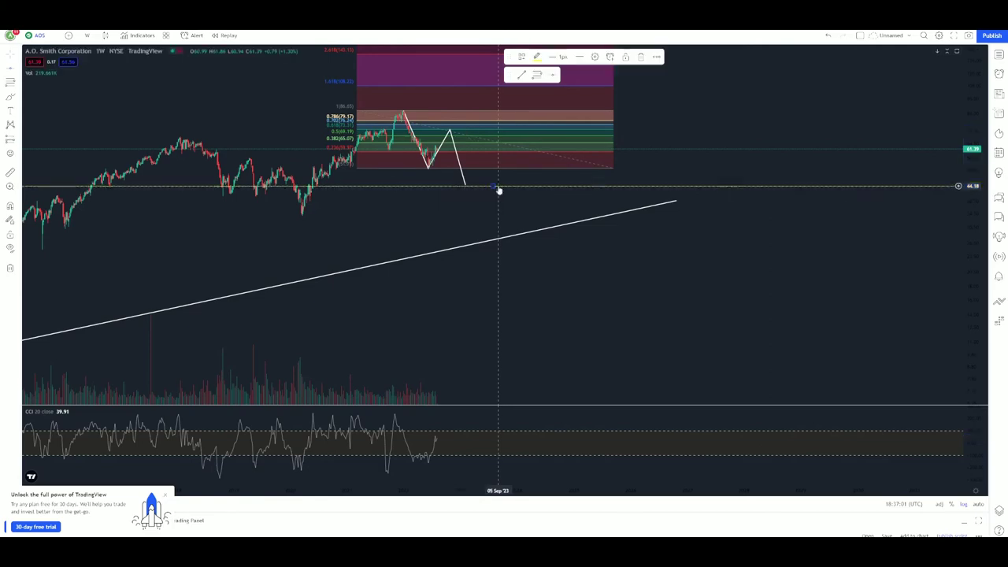
Add three more horizontal lines below the 44.18 level, at 42.29, 40.36 and 35.84, along the 2018–2020 lows
{"action": "scroll", "coordinate": [524, 213], "scroll_direction": "up", "scroll_amount": 4}
{"action": "scroll", "coordinate": [836, 278], "scroll_direction": "down", "scroll_amount": 5}
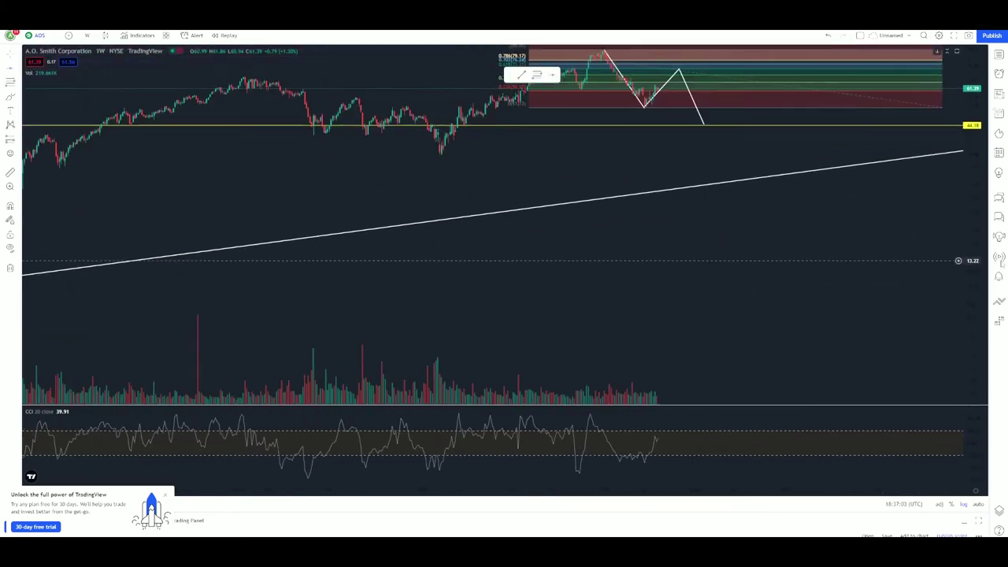
{"action": "scroll", "coordinate": [630, 102], "scroll_direction": "up", "scroll_amount": 4}
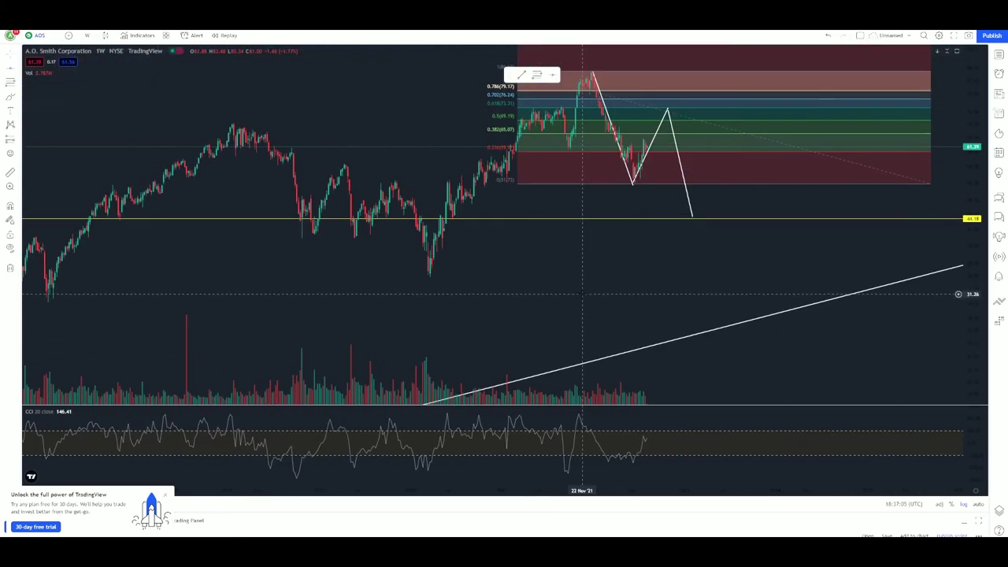
{"action": "scroll", "coordinate": [460, 258], "scroll_direction": "up", "scroll_amount": 1}
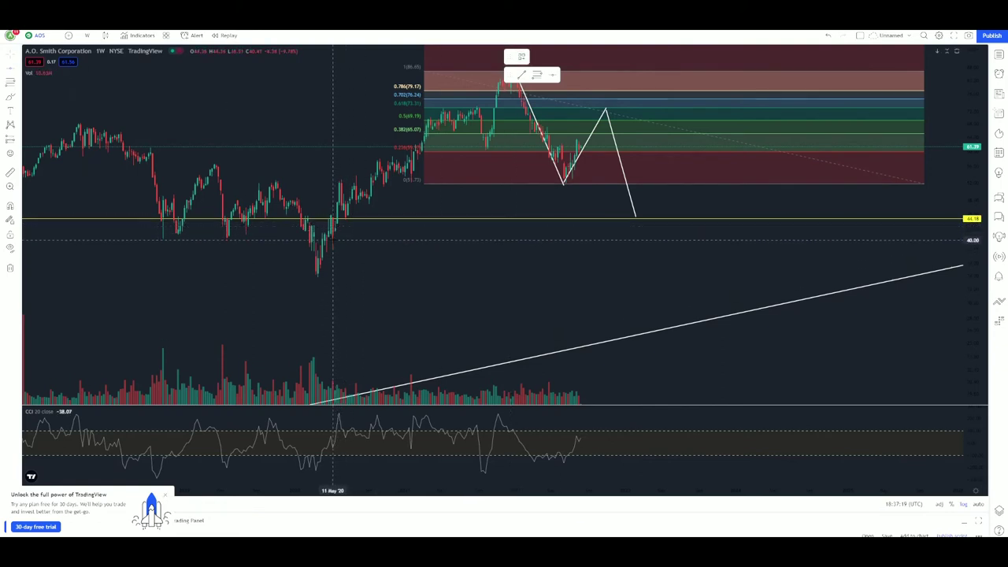
{"action": "left_click", "coordinate": [435, 227]}
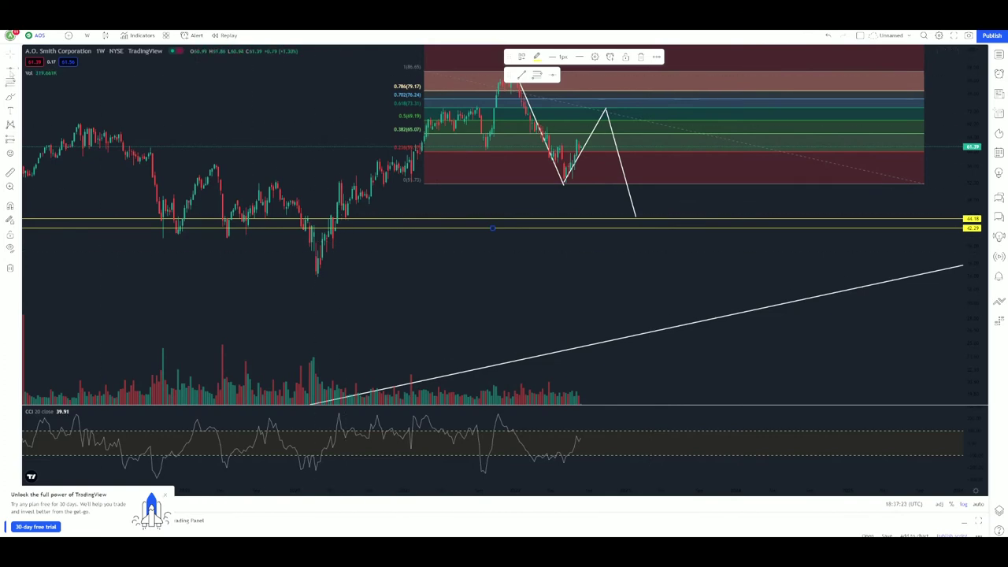
{"action": "left_click", "coordinate": [483, 243]}
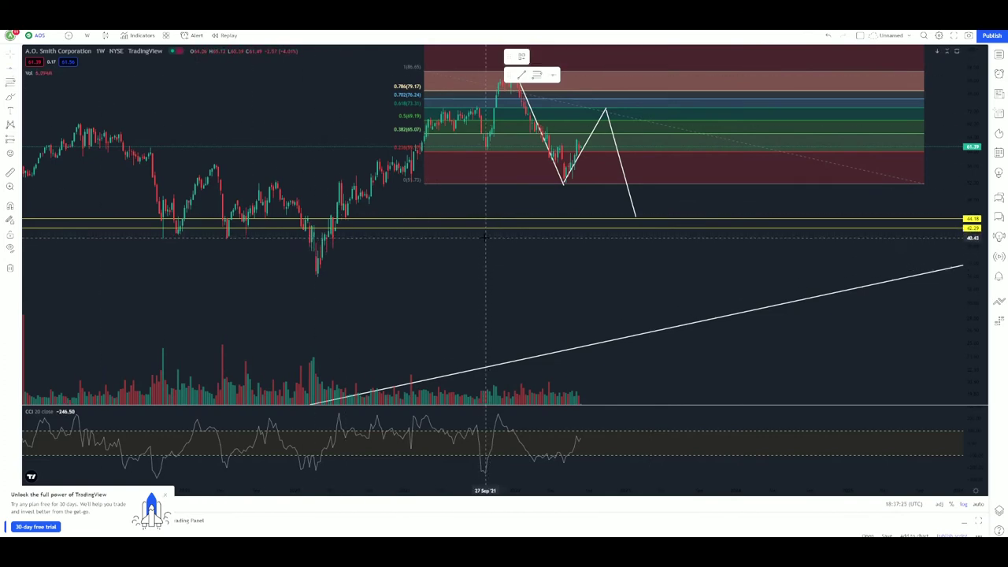
{"action": "left_click", "coordinate": [492, 238]}
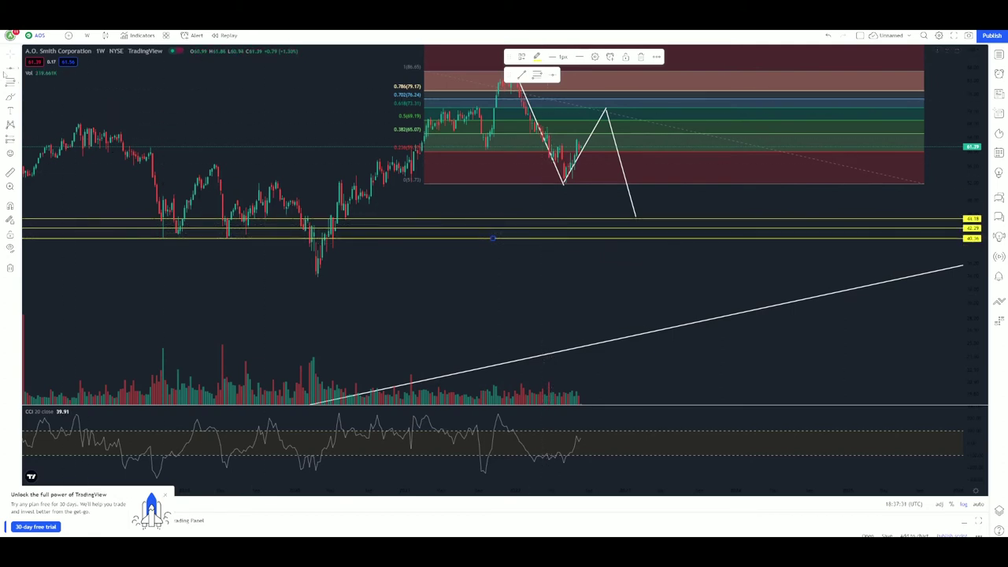
{"action": "left_click", "coordinate": [428, 260]}
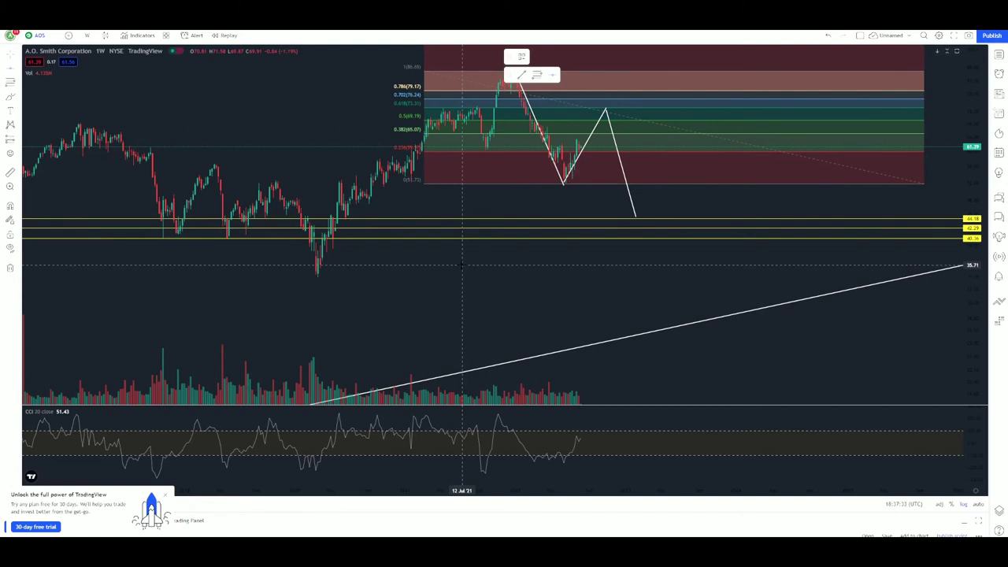
{"action": "left_click", "coordinate": [492, 264]}
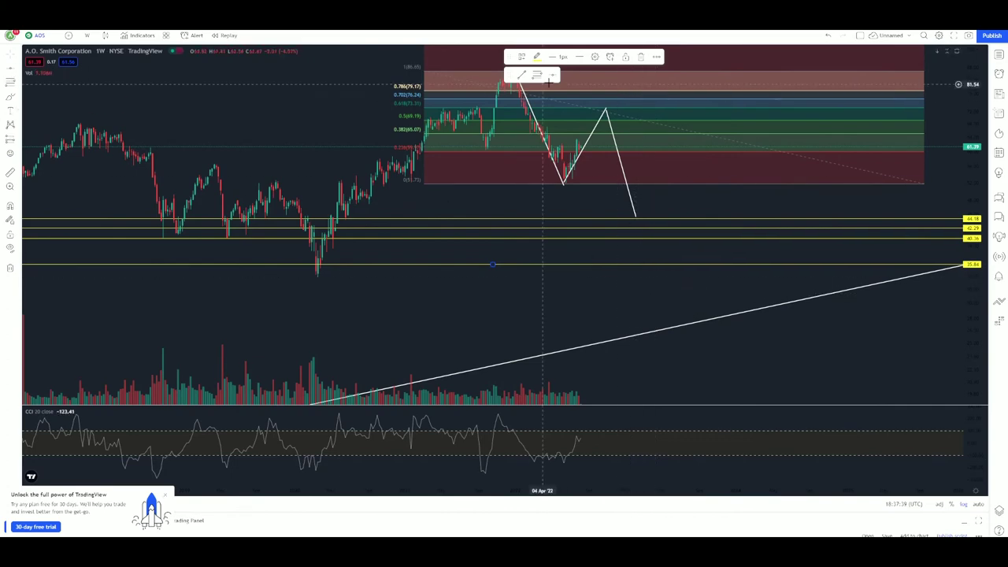
Extend the projected path from 44.32 in February 2023 up to 51.73 in April 2023, then down to 34.64 in July 2023
{"action": "left_click", "coordinate": [639, 228]}
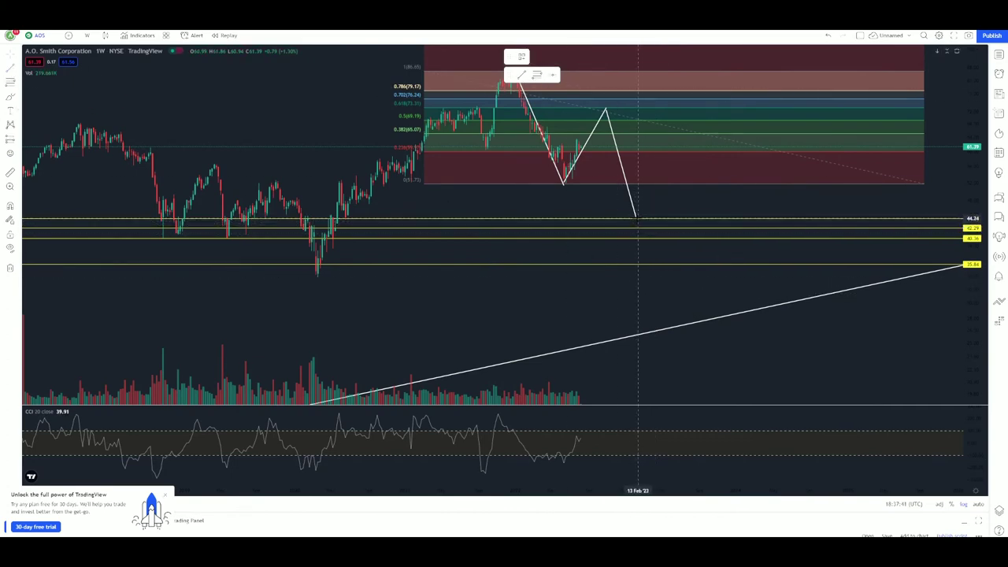
{"action": "left_click", "coordinate": [637, 217]}
{"action": "left_click", "coordinate": [654, 184]}
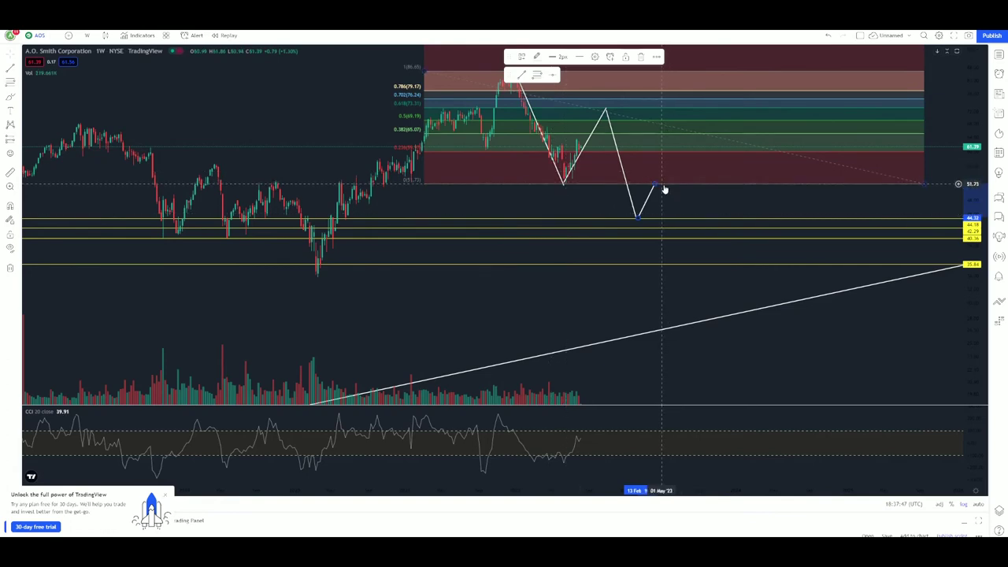
{"action": "key", "text": "Escape"}
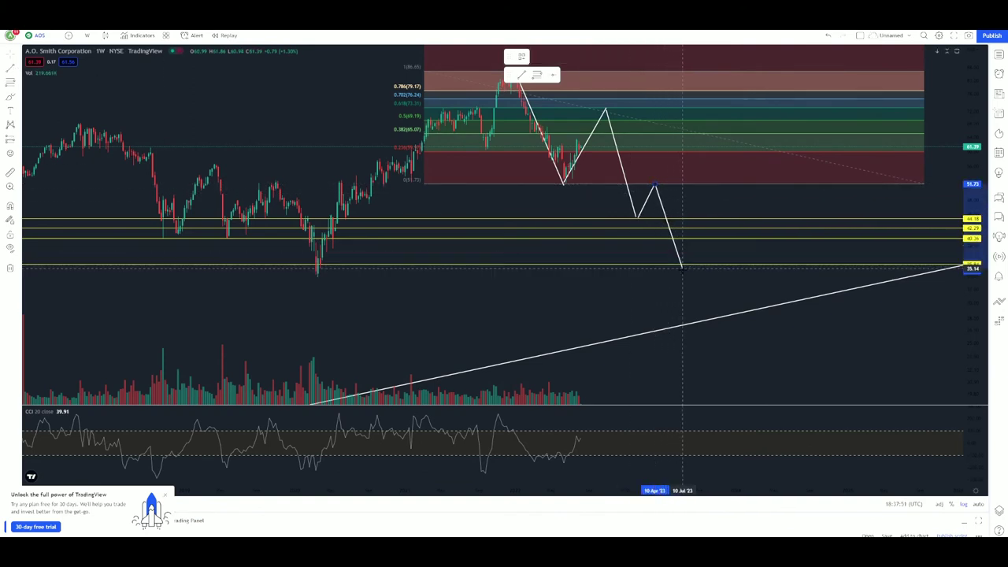
{"action": "left_click", "coordinate": [682, 271]}
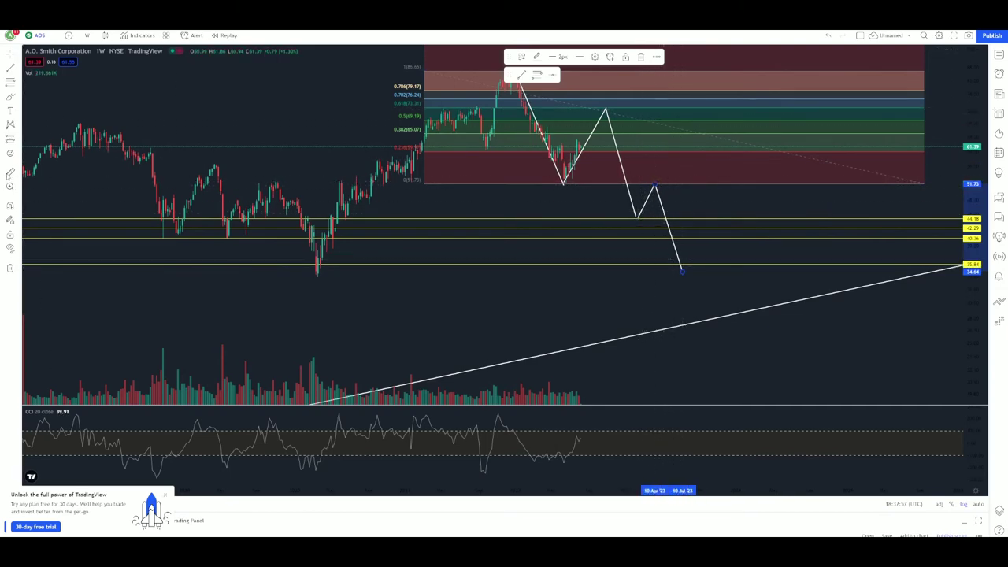
Measure a drop of about 40% from 51.73 and place a horizontal line at its lower end, at about 30.9
{"action": "left_click", "coordinate": [683, 183], "text": "shift"}
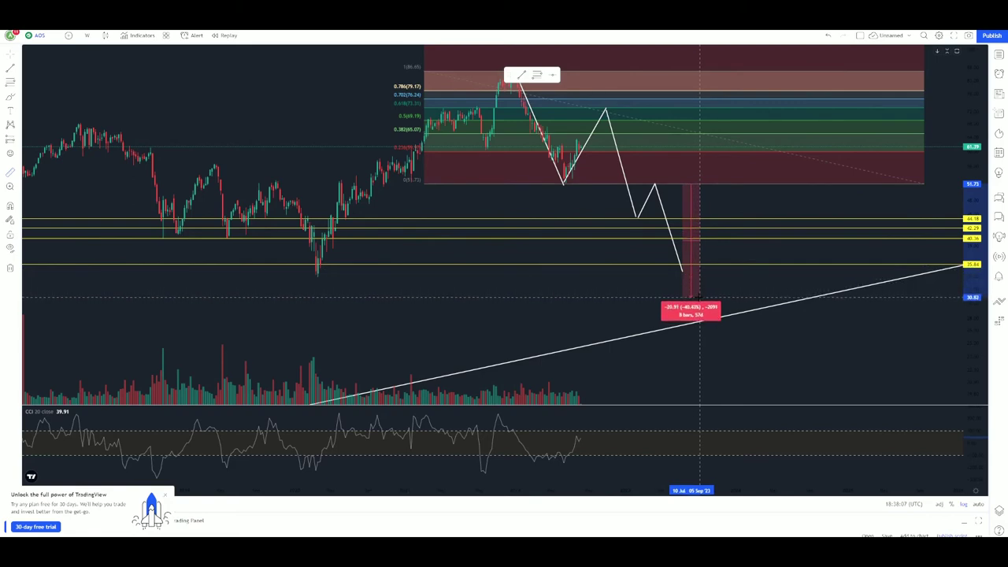
{"action": "left_click", "coordinate": [698, 296]}
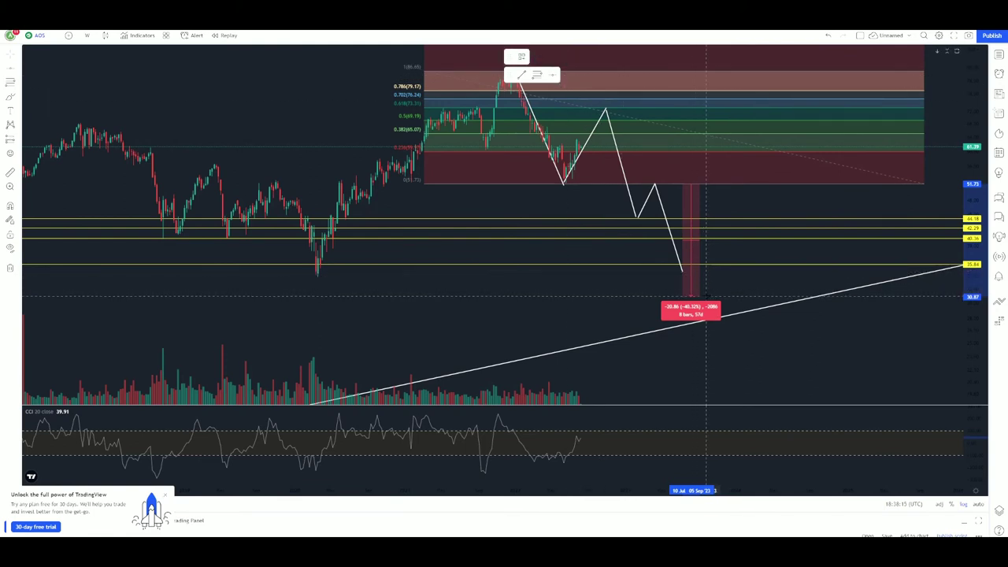
{"action": "left_click", "coordinate": [707, 296]}
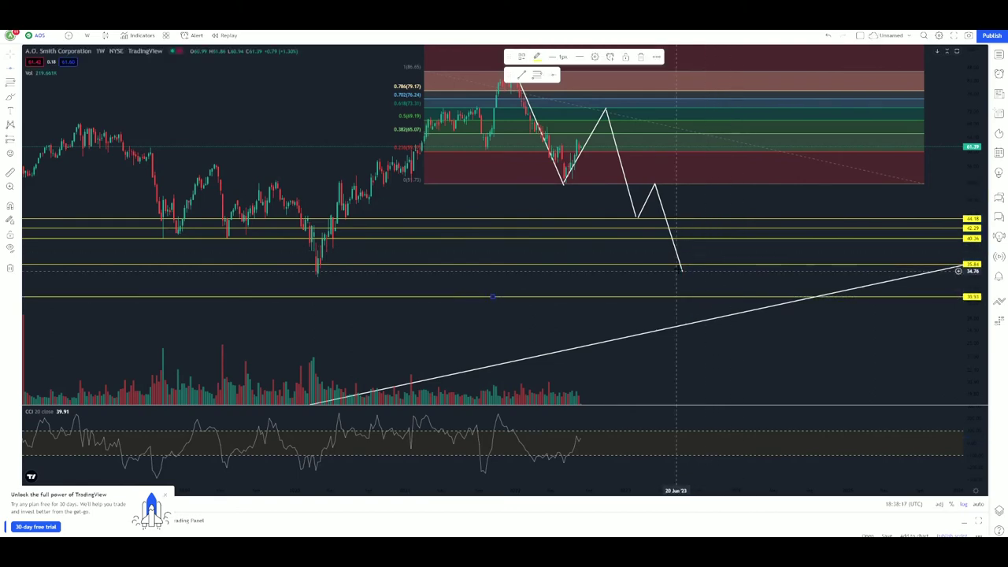
End the projected path's last downward leg on the horizontal line at 30.93, around 31 July 2023
{"action": "double_click", "coordinate": [690, 299]}
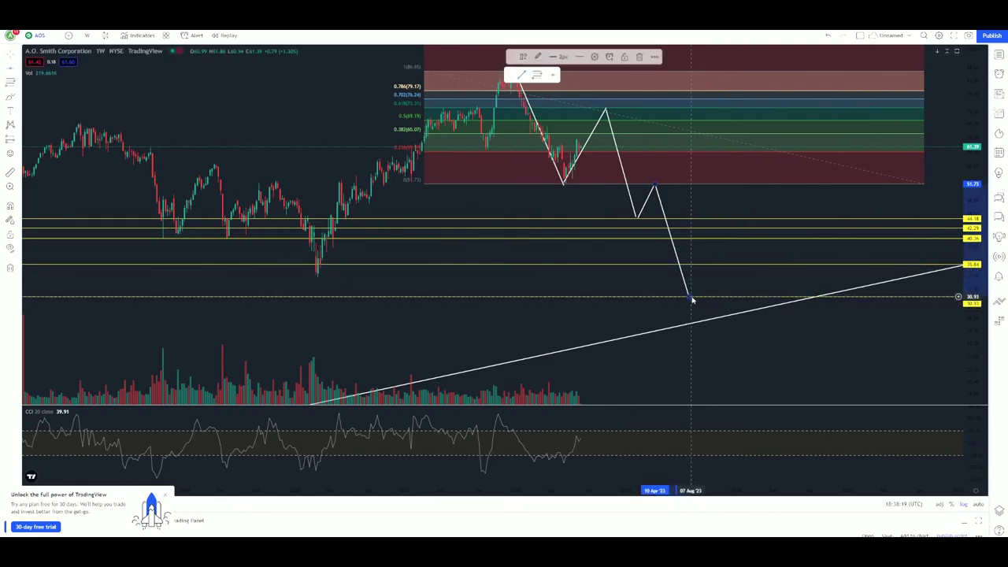
{"action": "scroll", "coordinate": [756, 299], "scroll_direction": "down", "scroll_amount": 1}
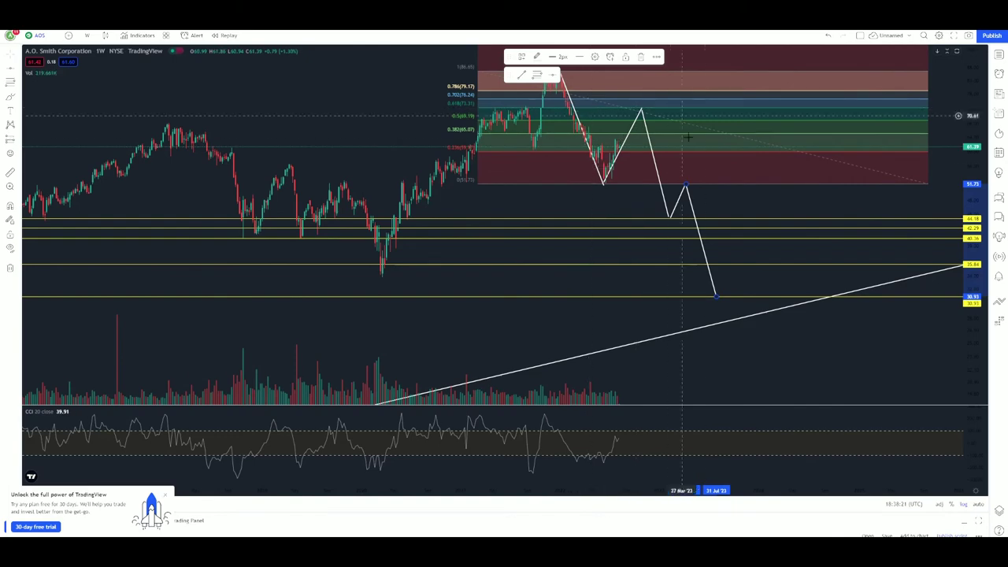
{"action": "scroll", "coordinate": [946, 296], "scroll_direction": "down", "scroll_amount": 2}
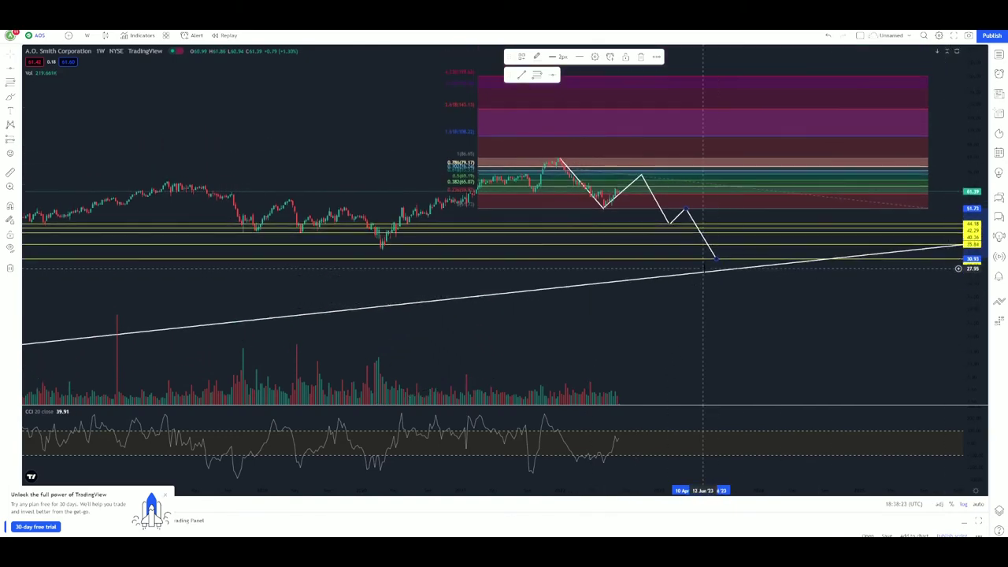
{"action": "scroll", "coordinate": [770, 268], "scroll_direction": "up", "scroll_amount": 2}
{"action": "scroll", "coordinate": [776, 267], "scroll_direction": "down", "scroll_amount": 1}
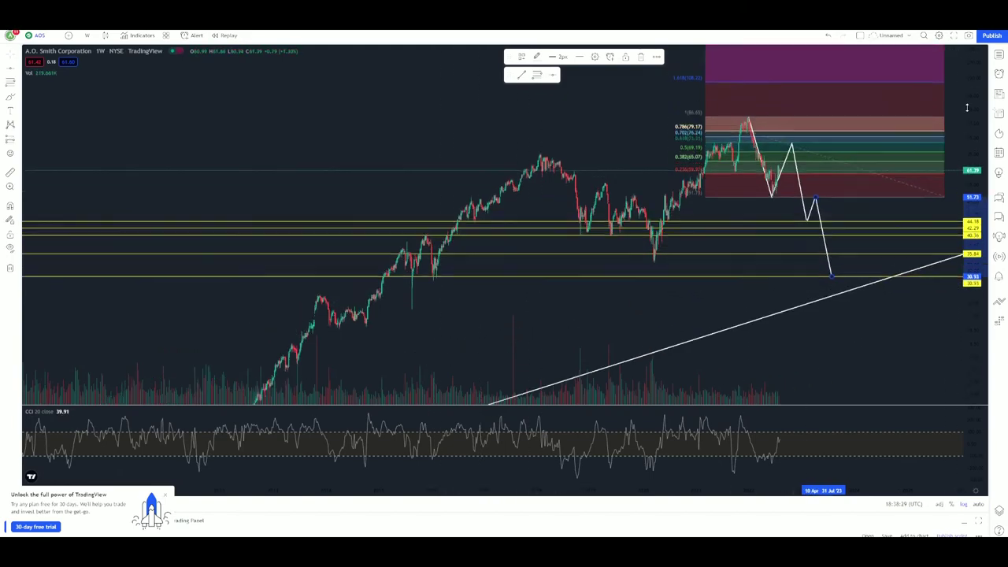
Add a horizontal line at 32.91, between the 35.84 and 30.93 levels
{"action": "scroll", "coordinate": [581, 299], "scroll_direction": "up", "scroll_amount": 3}
{"action": "left_click_drag", "start_coordinate": [281, 314], "coordinate": [678, 261]}
{"action": "scroll", "coordinate": [558, 288], "scroll_direction": "up", "scroll_amount": 3}
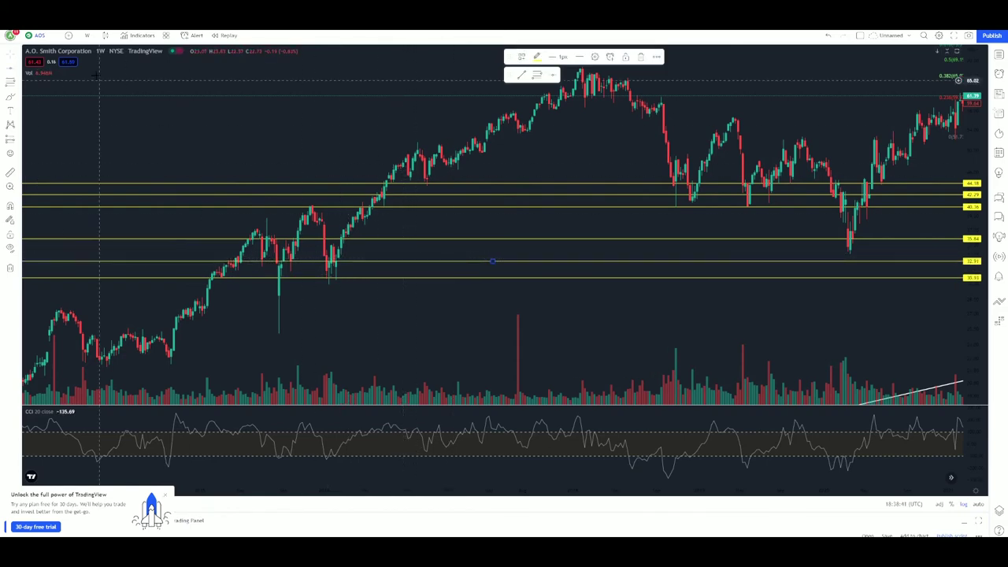
Switch the AOS chart to the daily interval and bring the price history before 2018 into view
{"action": "left_click", "coordinate": [86, 35]}
{"action": "left_click", "coordinate": [110, 297]}
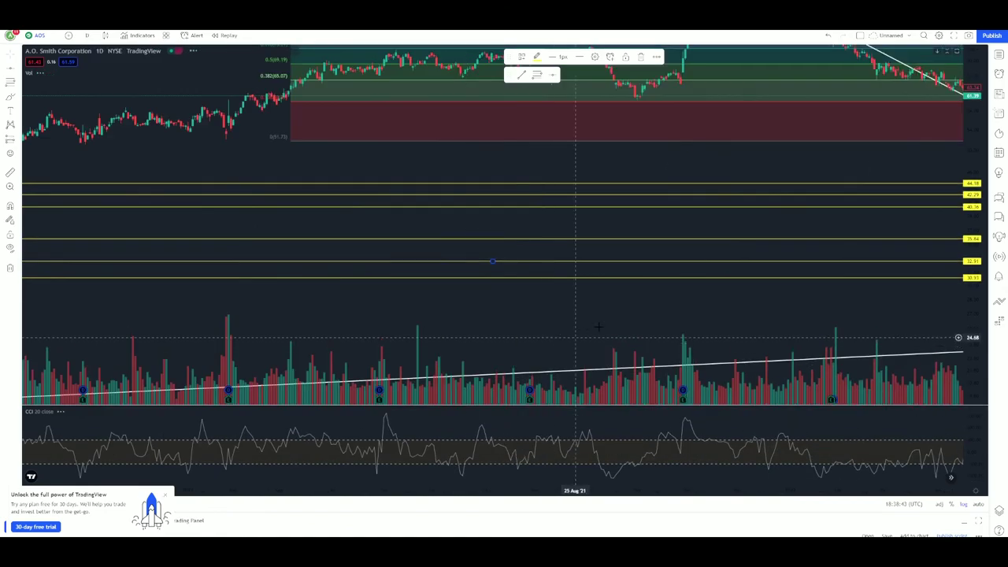
{"action": "scroll", "coordinate": [787, 207], "scroll_direction": "down", "scroll_amount": 5}
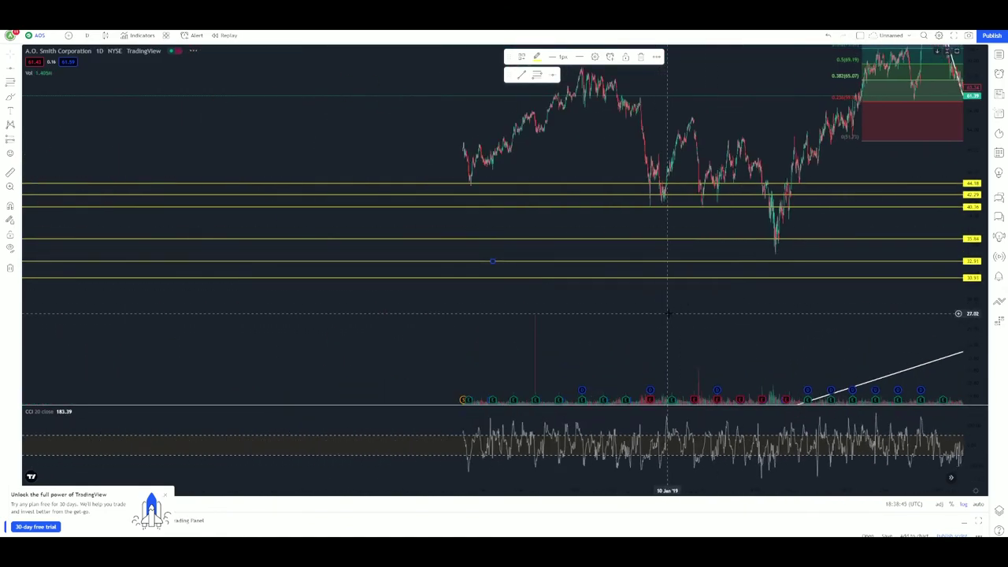
{"action": "left_click_drag", "start_coordinate": [692, 325], "coordinate": [728, 264]}
{"action": "scroll", "coordinate": [727, 264], "scroll_direction": "up", "scroll_amount": 6}
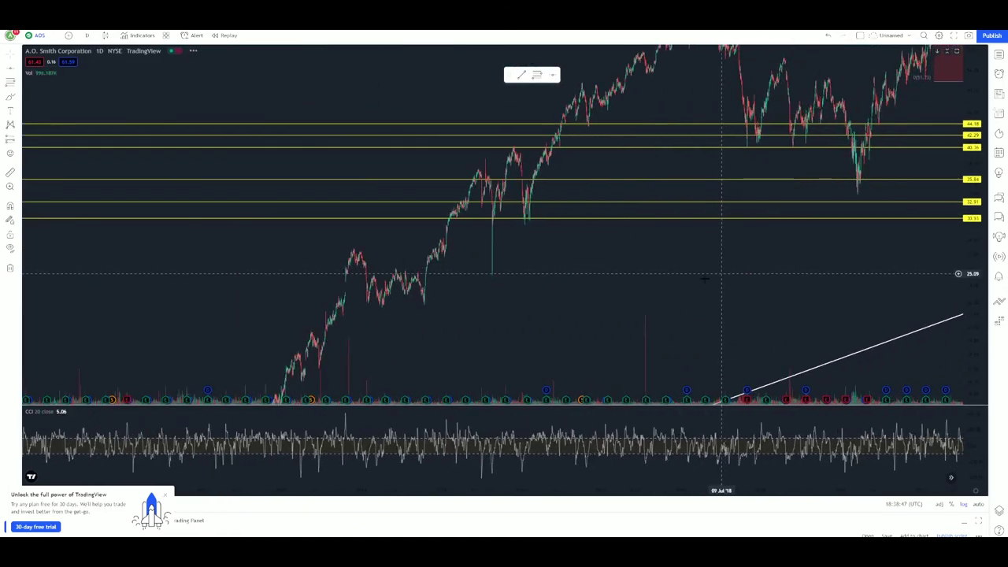
Add horizontal lines at 33.49 and 32.29, just above and below the 32.91 level
{"action": "left_click_drag", "start_coordinate": [444, 233], "coordinate": [632, 292]}
{"action": "scroll", "coordinate": [632, 292], "scroll_direction": "up", "scroll_amount": 3}
{"action": "left_click_drag", "start_coordinate": [974, 321], "coordinate": [974, 292]}
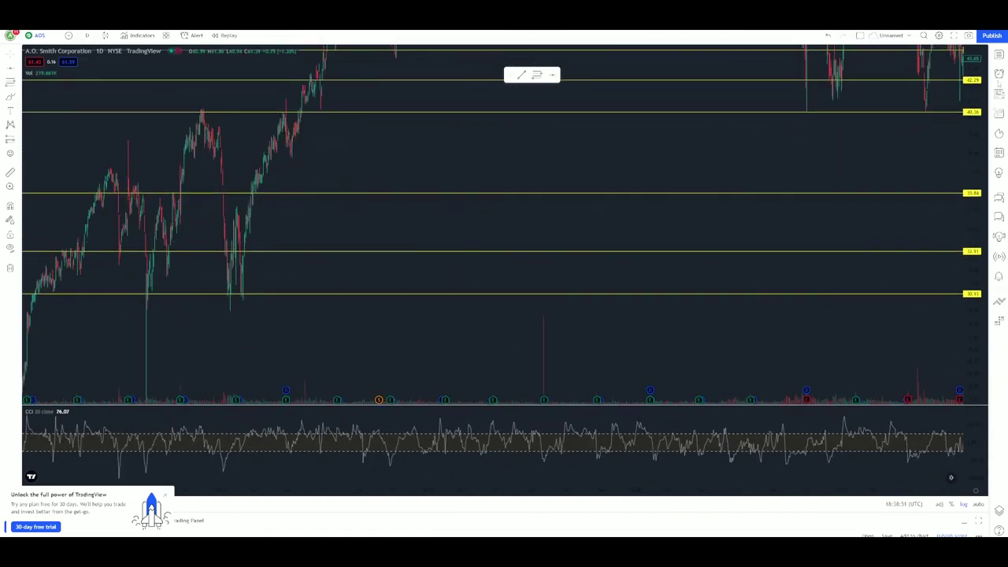
{"action": "scroll", "coordinate": [598, 227], "scroll_direction": "up", "scroll_amount": 3}
{"action": "scroll", "coordinate": [315, 229], "scroll_direction": "up", "scroll_amount": 3}
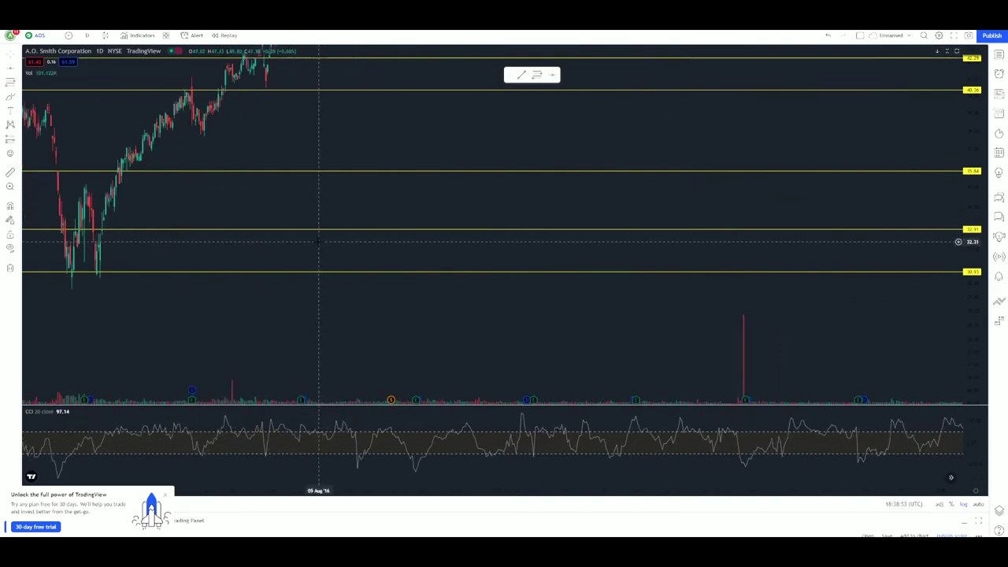
{"action": "scroll", "coordinate": [378, 187], "scroll_direction": "left", "scroll_amount": 5}
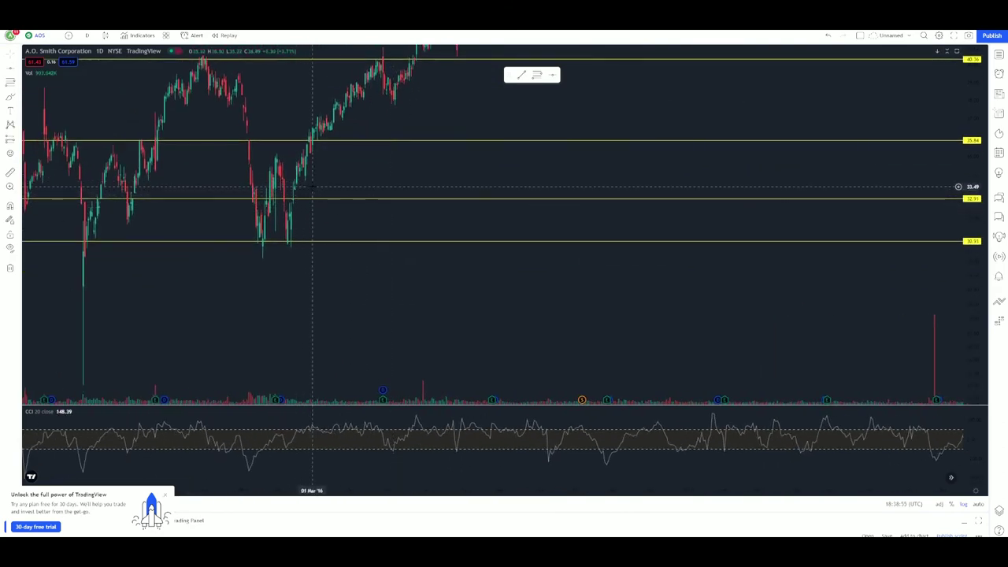
{"action": "left_click", "coordinate": [410, 186]}
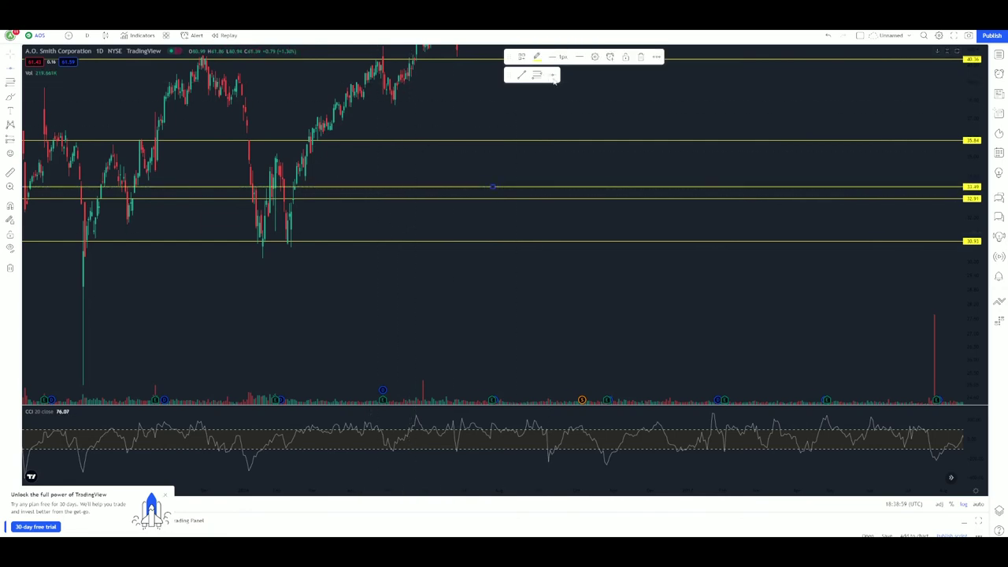
{"action": "left_click", "coordinate": [362, 211]}
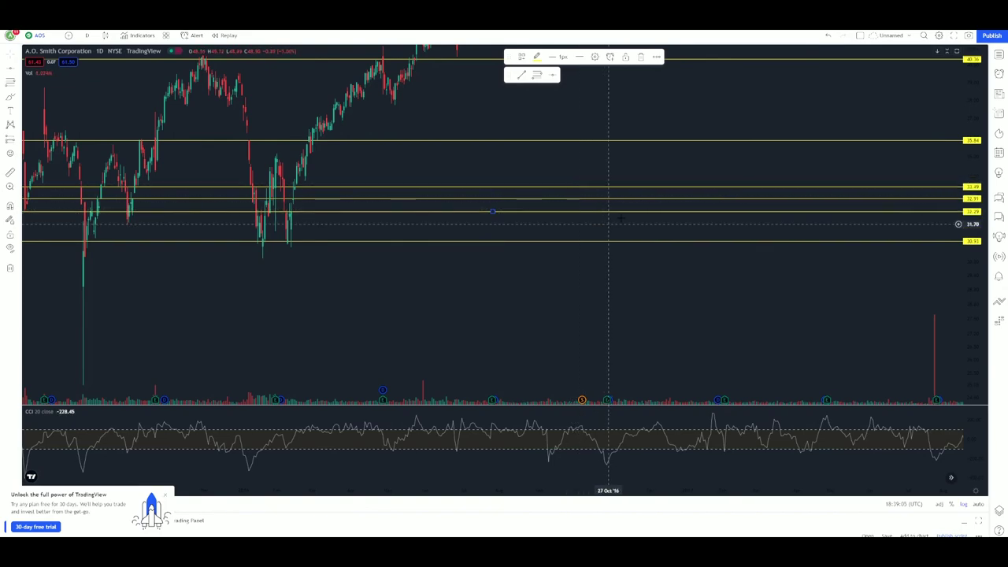
{"action": "mouse_move", "coordinate": [607, 217]}
{"action": "left_mouse_down"}
{"action": "mouse_move", "coordinate": [910, 181]}
{"action": "mouse_move", "coordinate": [623, 207]}
{"action": "left_mouse_up"}
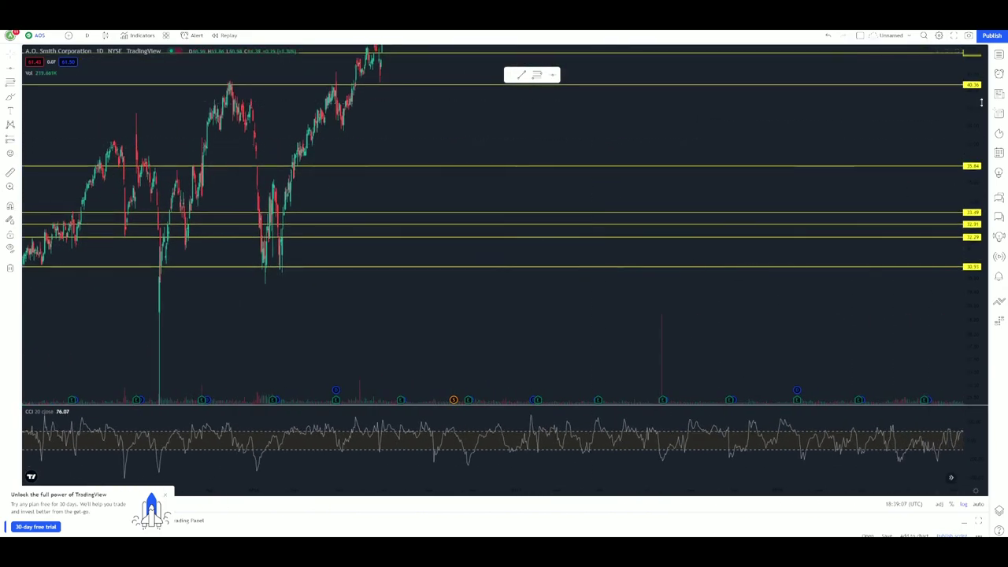
{"action": "left_click_drag", "start_coordinate": [967, 268], "coordinate": [962, 329]}
{"action": "scroll", "coordinate": [843, 330], "scroll_direction": "down", "scroll_amount": 5}
{"action": "left_click_drag", "start_coordinate": [889, 322], "coordinate": [337, 318]}
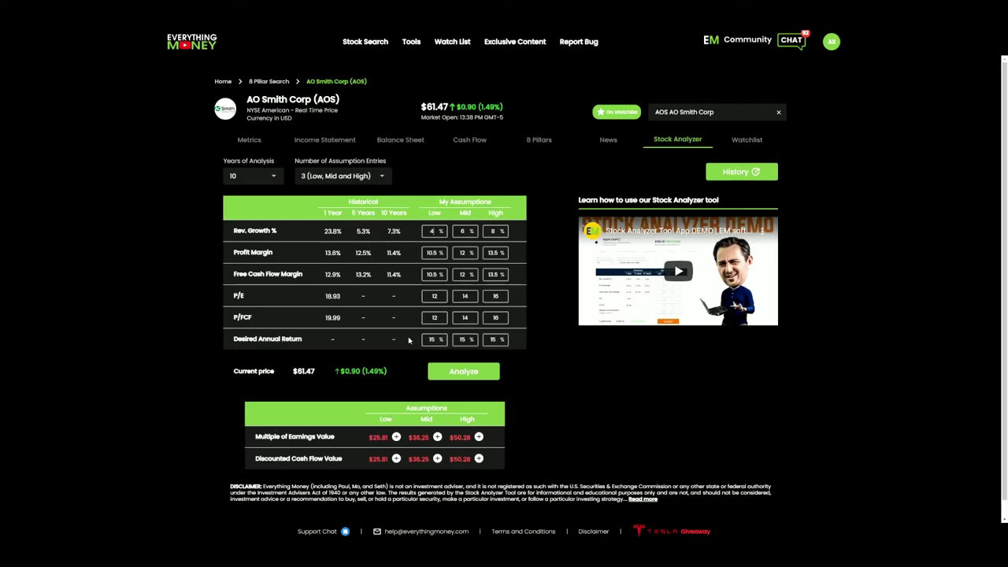
Switch to the Everything Money Stock Analyzer and load the AO Smith analysis saved on 08/08/2022 at 10:42 AM from the history
{"action": "scroll", "coordinate": [408, 340], "scroll_direction": "down", "scroll_amount": 1}
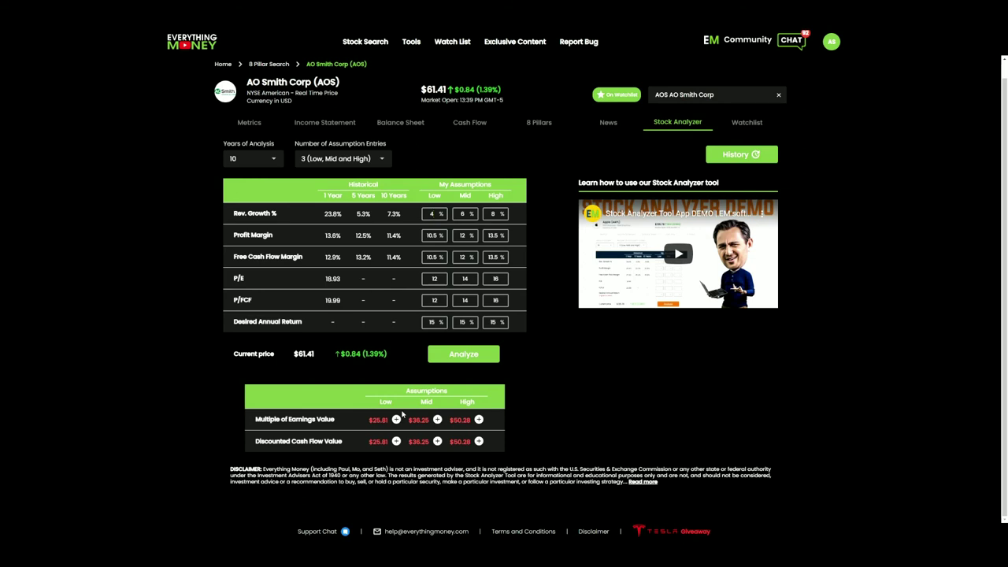
{"action": "left_click", "coordinate": [745, 161]}
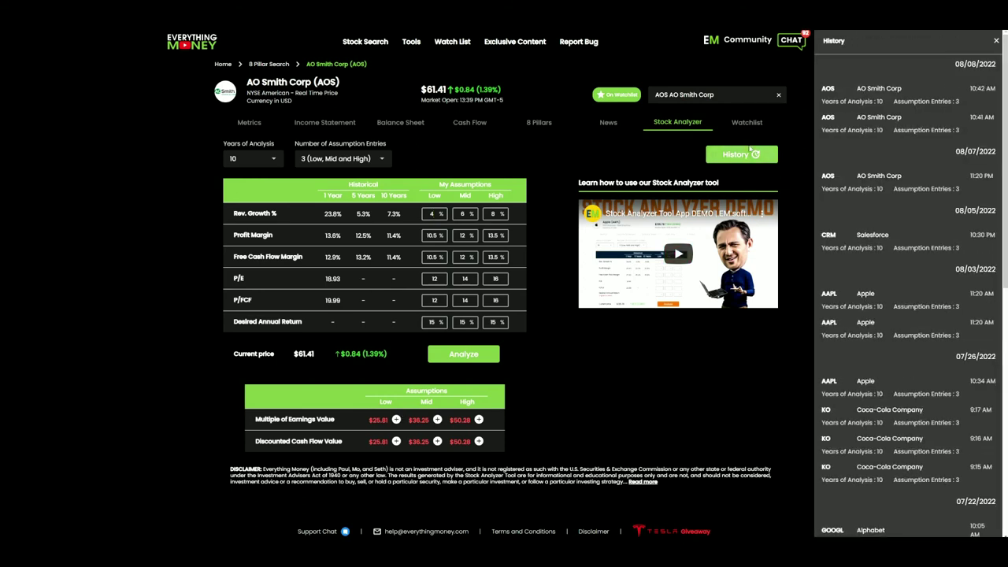
{"action": "left_click", "coordinate": [892, 98]}
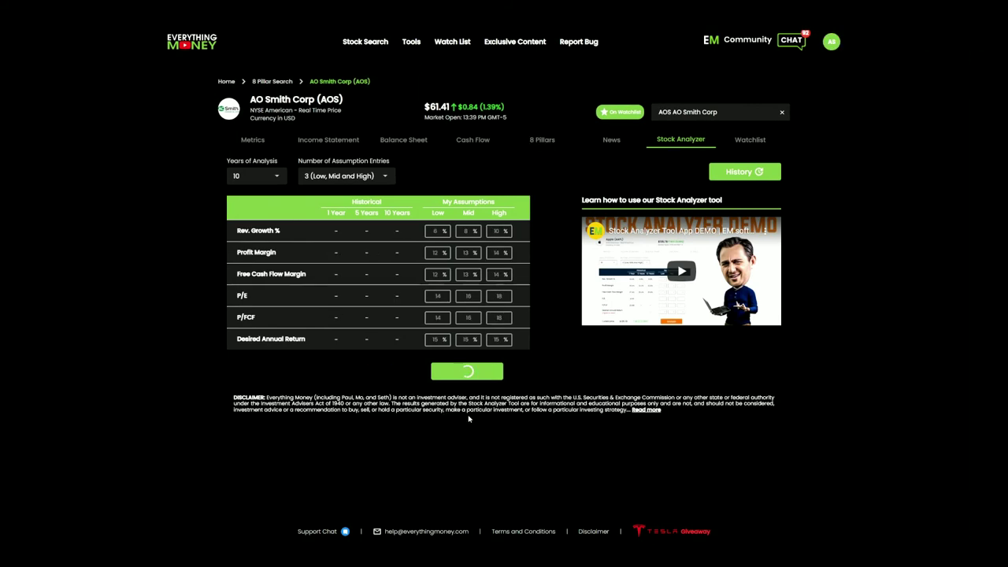
{"action": "scroll", "coordinate": [503, 404], "scroll_direction": "down", "scroll_amount": 1}
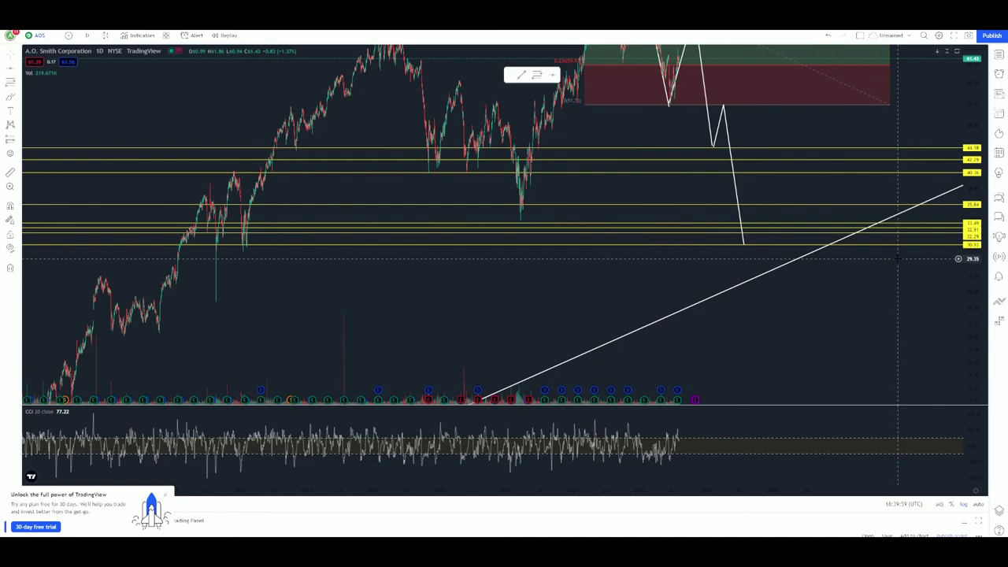
{"action": "key", "text": "alt+r"}
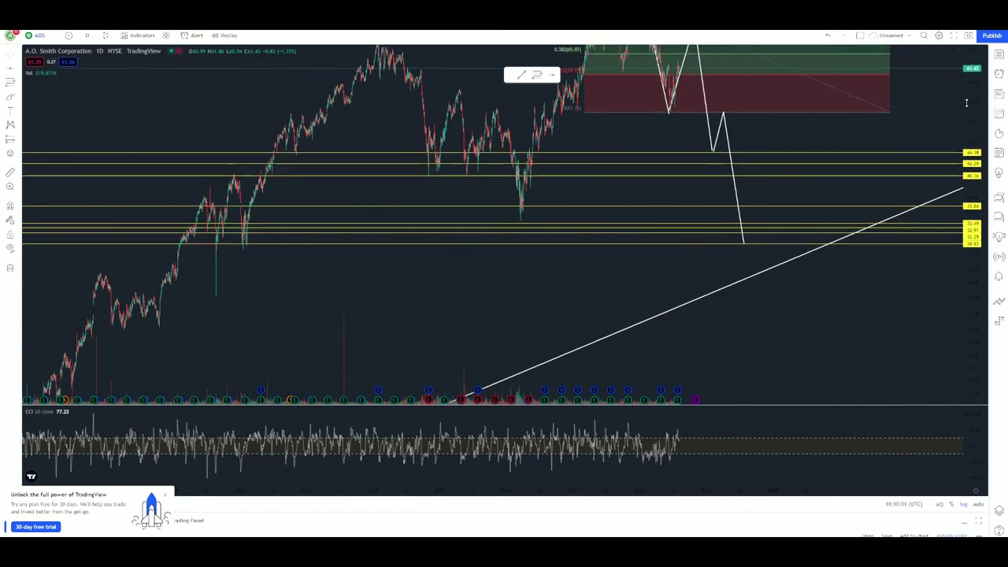
{"action": "scroll", "coordinate": [930, 306], "scroll_direction": "up", "scroll_amount": 3}
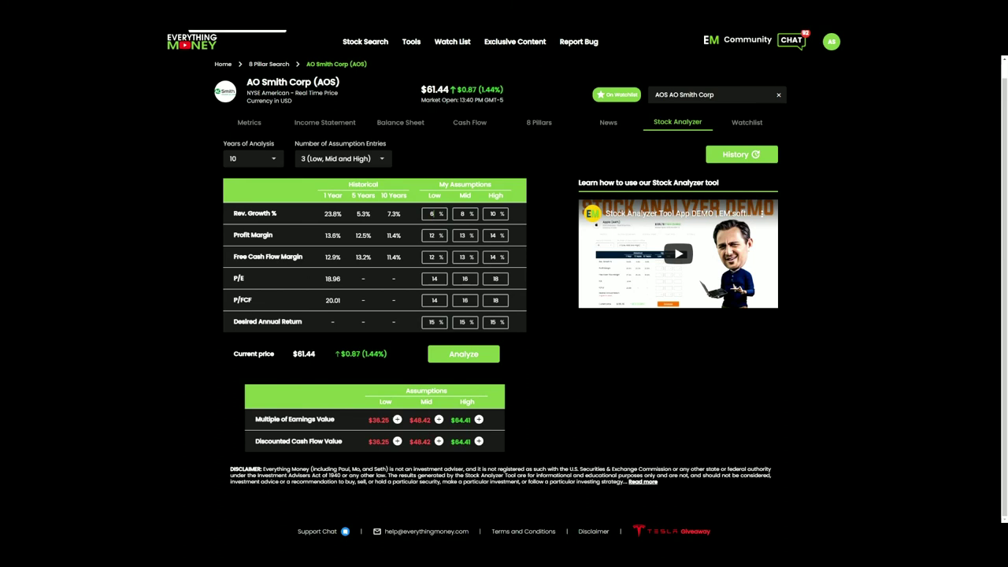
Switch to Yahoo Finance and examine AO Smith's major, institutional and mutual fund holders
{"action": "key", "text": "ctrl+Tab"}
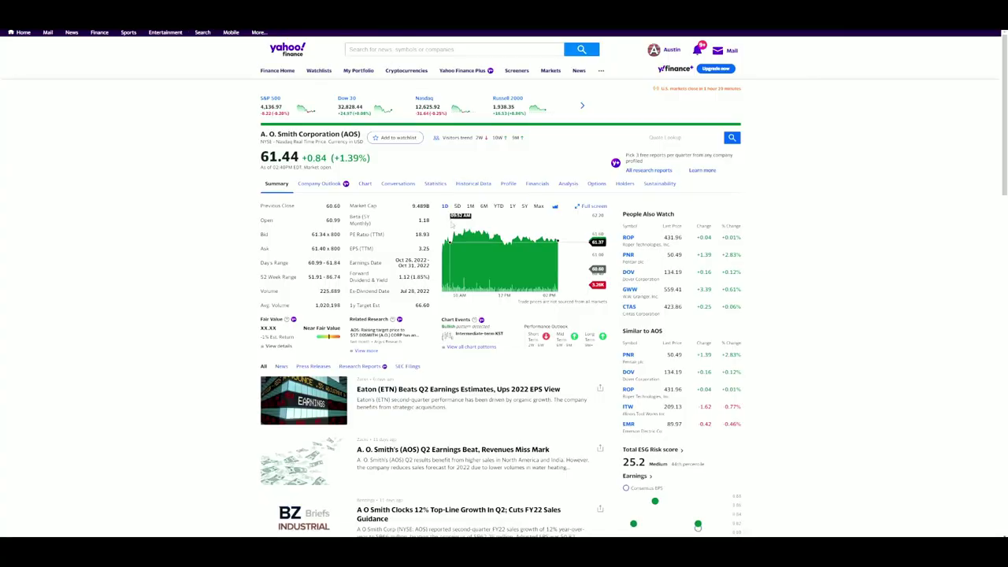
{"action": "left_click", "coordinate": [625, 191]}
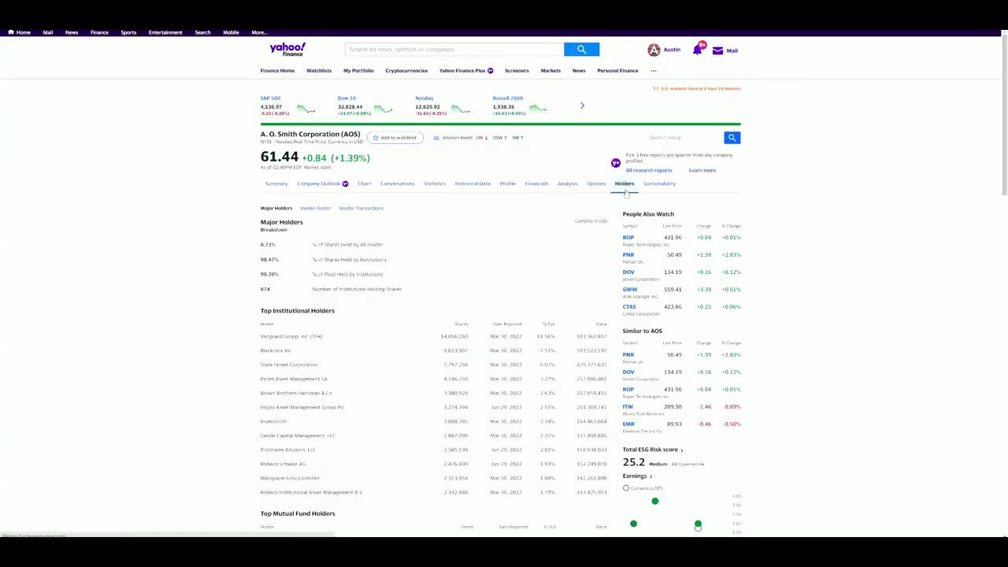
{"action": "scroll", "coordinate": [463, 338], "scroll_direction": "down", "scroll_amount": 3}
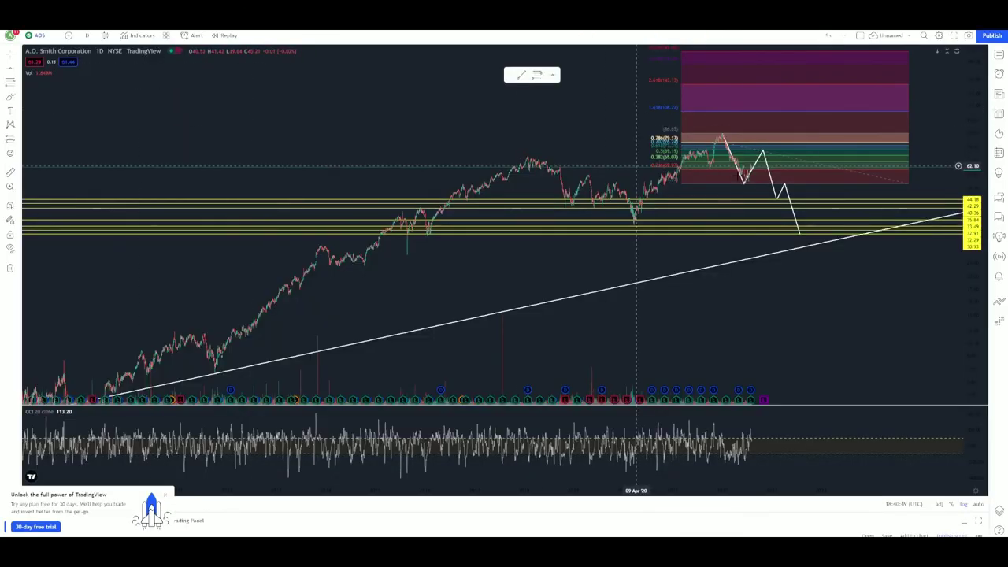
Back in TradingView, replace the Fibonacci retracement with one from the November 2017 high at 68.13 down to 33.96 in December 2023
{"action": "left_click_drag", "start_coordinate": [796, 136], "coordinate": [751, 162]}
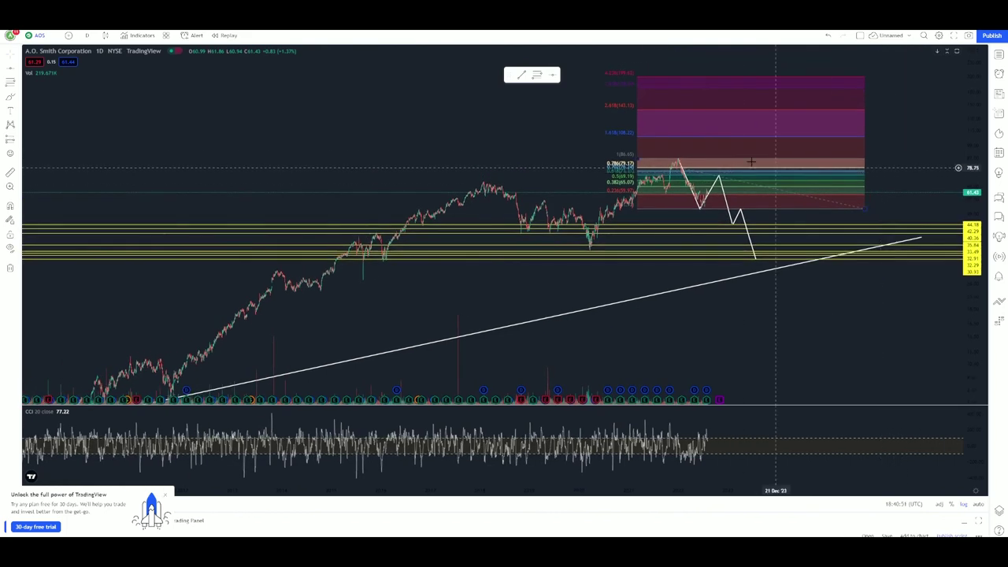
{"action": "left_click", "coordinate": [646, 81]}
{"action": "key", "text": "Delete"}
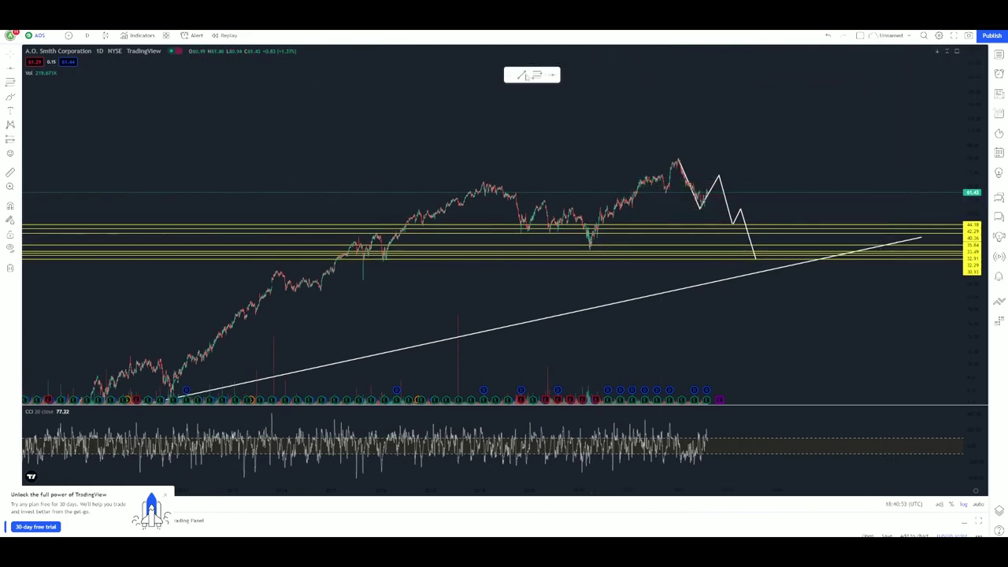
{"action": "left_click", "coordinate": [472, 182]}
{"action": "left_click", "coordinate": [676, 234]}
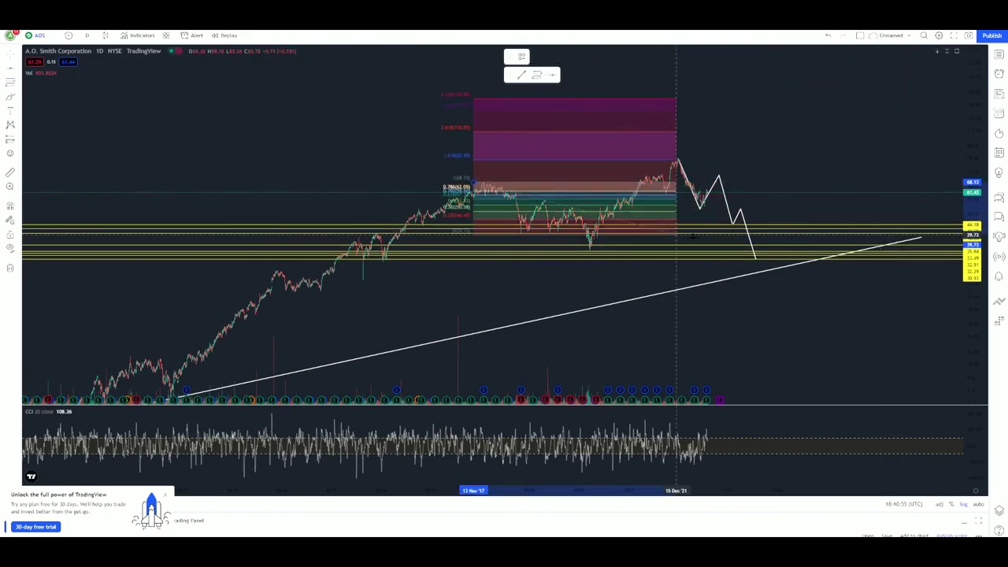
{"action": "left_click", "coordinate": [773, 250]}
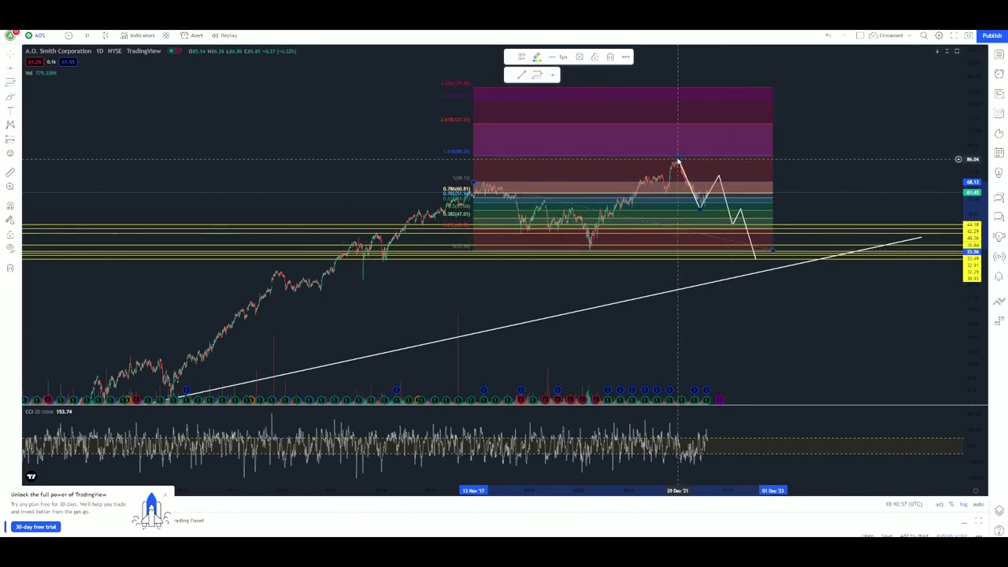